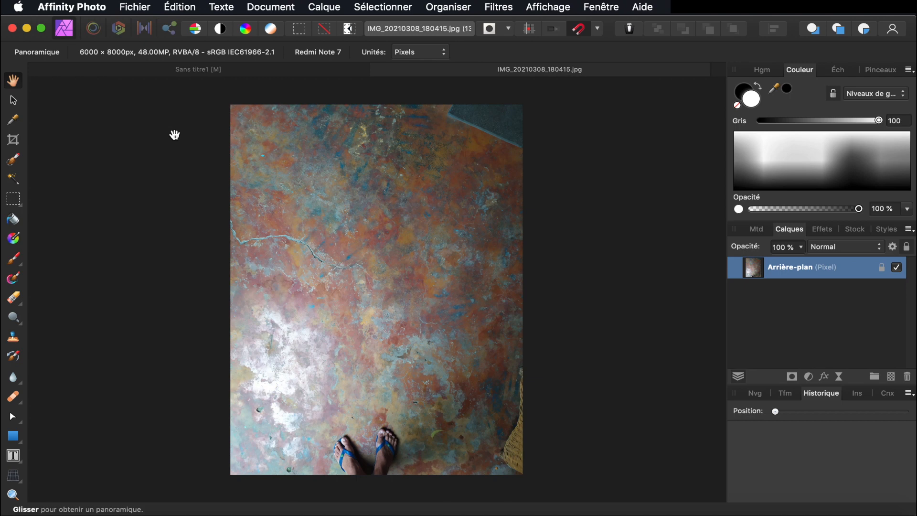
# Open the Rectangular Marquee flyout to show the rectangular-through-freehand selection tools
pyautogui.click(14, 201)
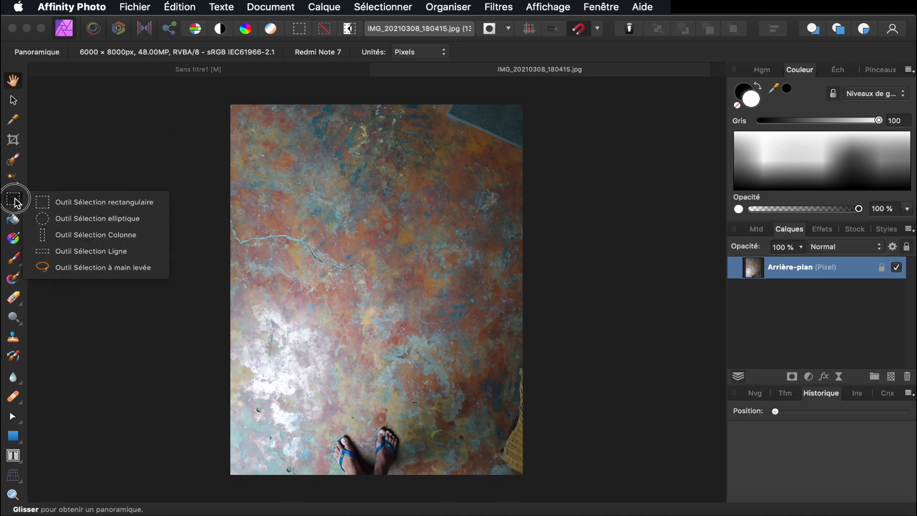
# Draw a large, perfectly circular elliptical-marquee selection centred on the rusty photo
pyautogui.click(67, 218)
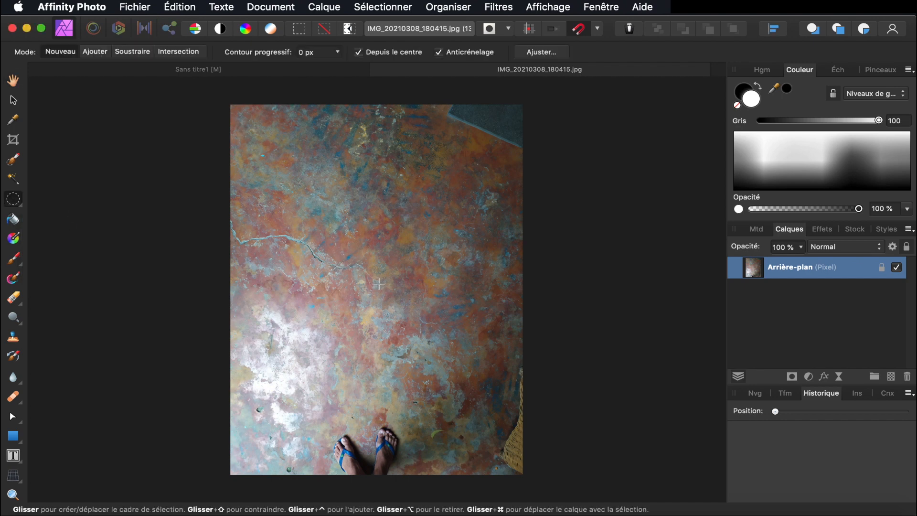
pyautogui.press('shift')
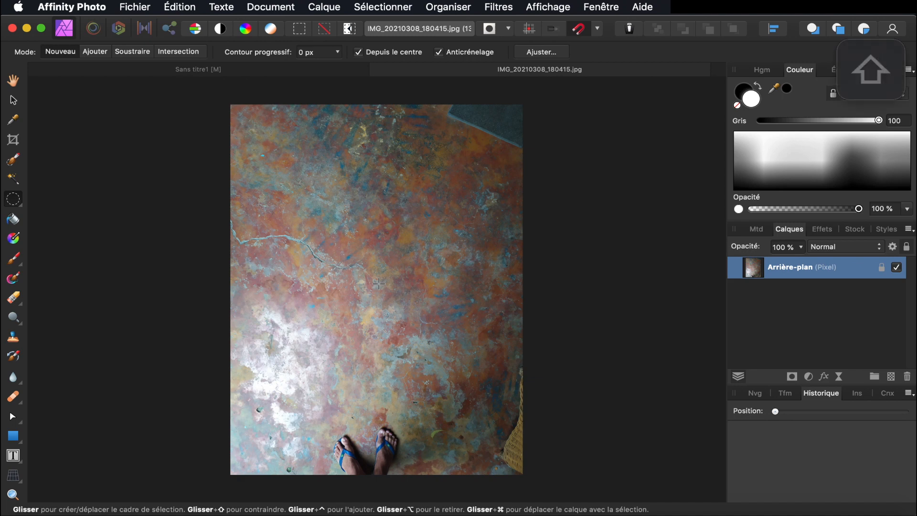
pyautogui.moveTo(382, 280); pyautogui.dragTo(510, 432)
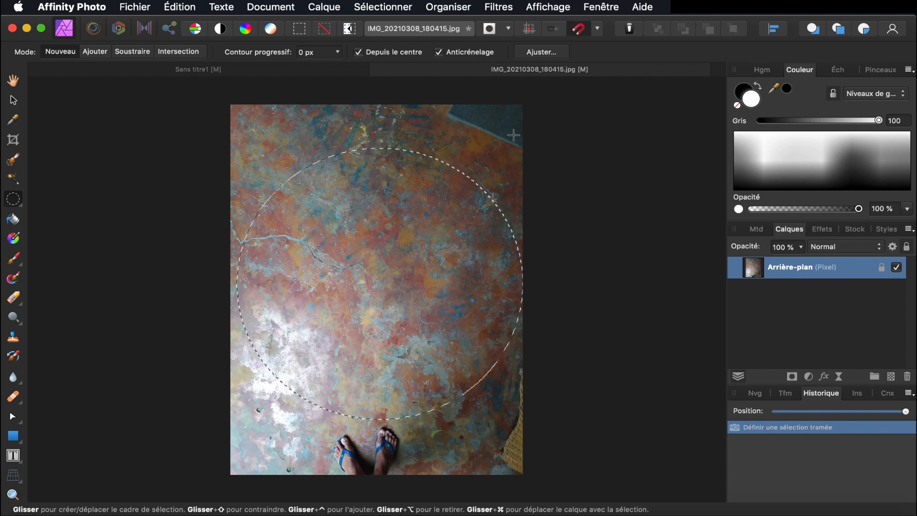
pyautogui.click(811, 378)
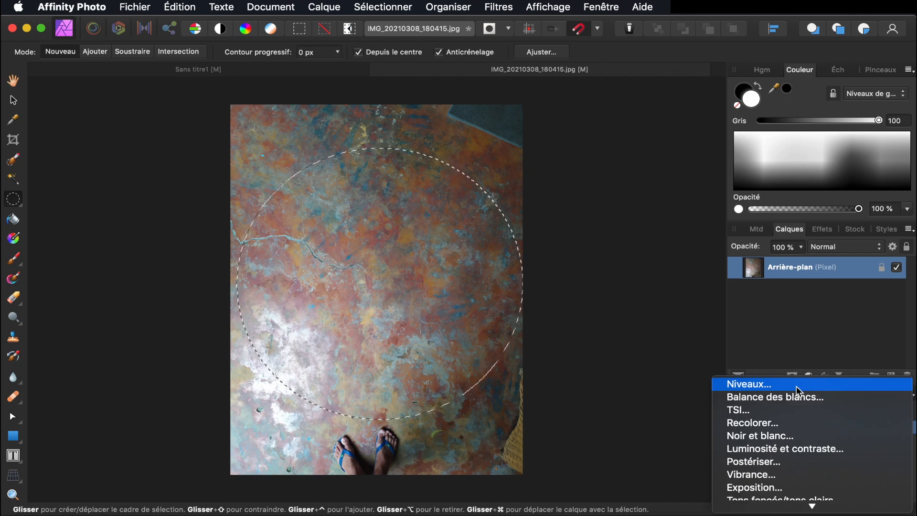
# Add a Levels adjustment with black level 14% and white level 86% inside the circle
pyautogui.click(796, 388)
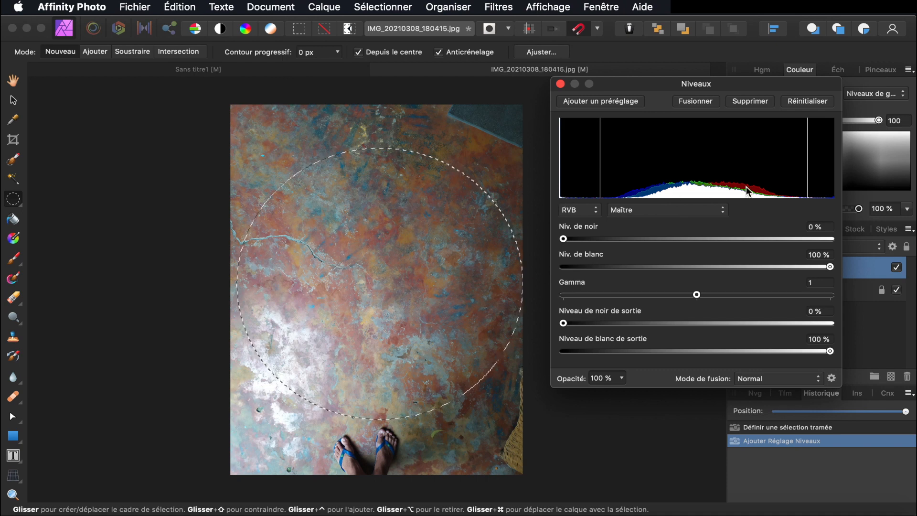
pyautogui.click(565, 240)
pyautogui.moveTo(567, 242); pyautogui.dragTo(597, 244)
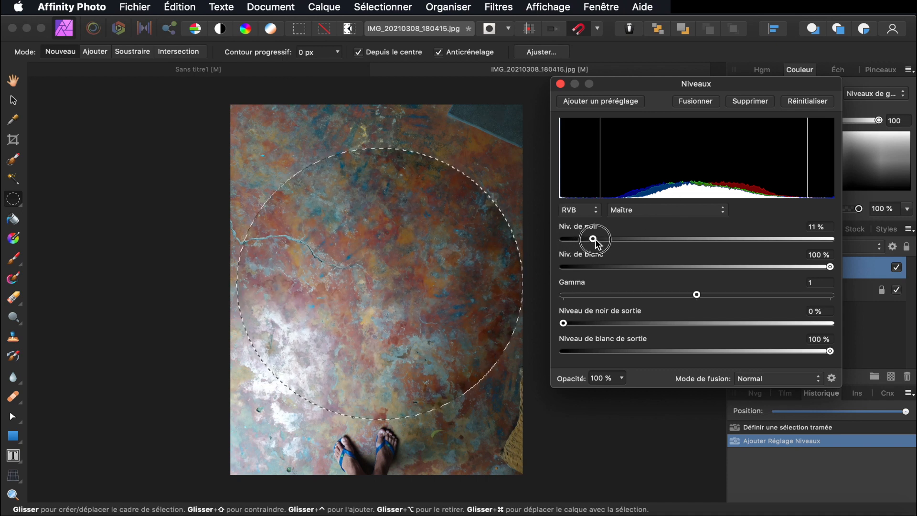
pyautogui.moveTo(831, 267); pyautogui.dragTo(793, 268)
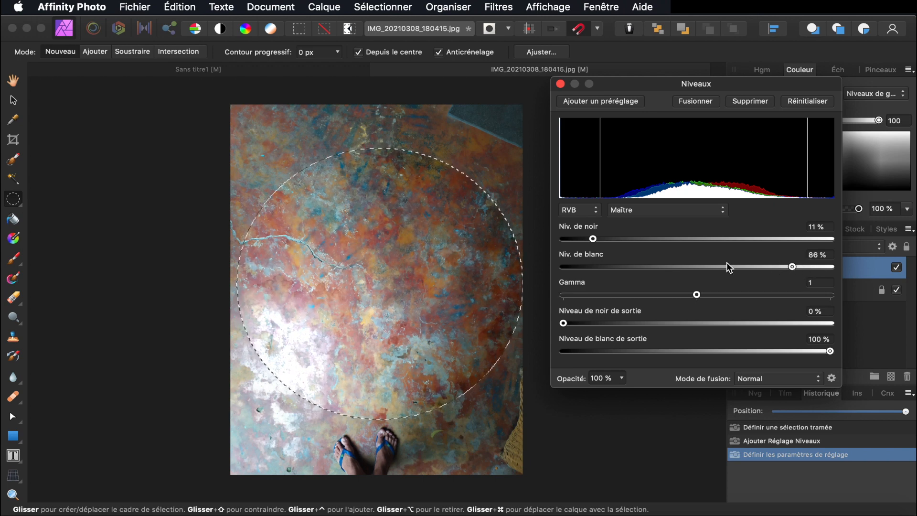
pyautogui.moveTo(598, 241); pyautogui.dragTo(603, 240)
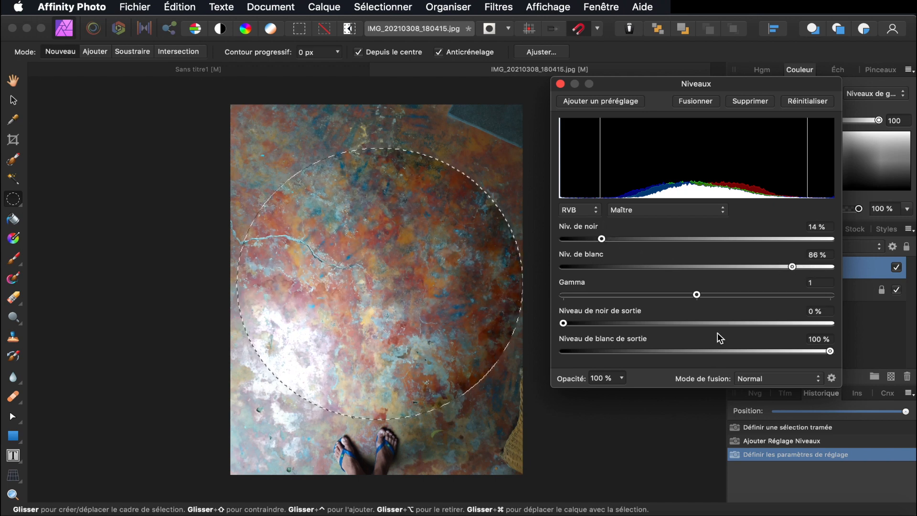
pyautogui.click(561, 84)
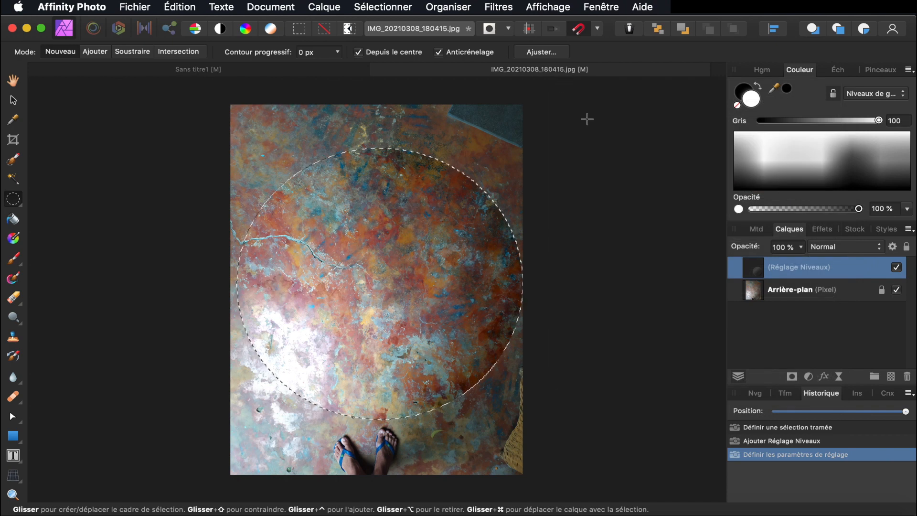
# Add a Clarté live filter and set its intensity to 100%
pyautogui.click(809, 377)
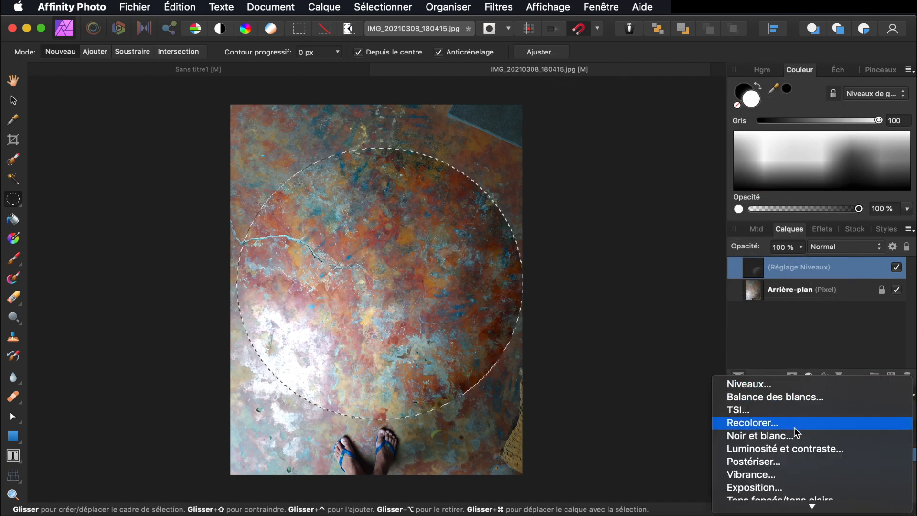
pyautogui.moveTo(808, 506)
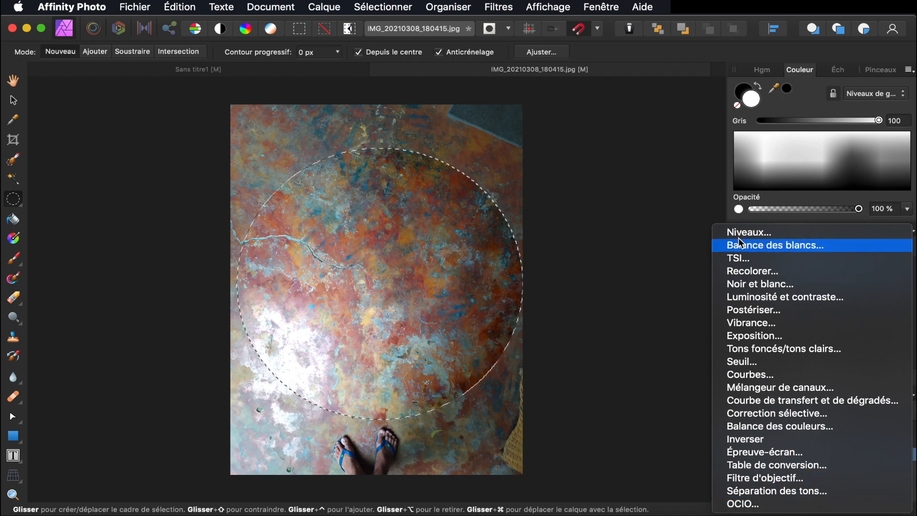
pyautogui.click(686, 221)
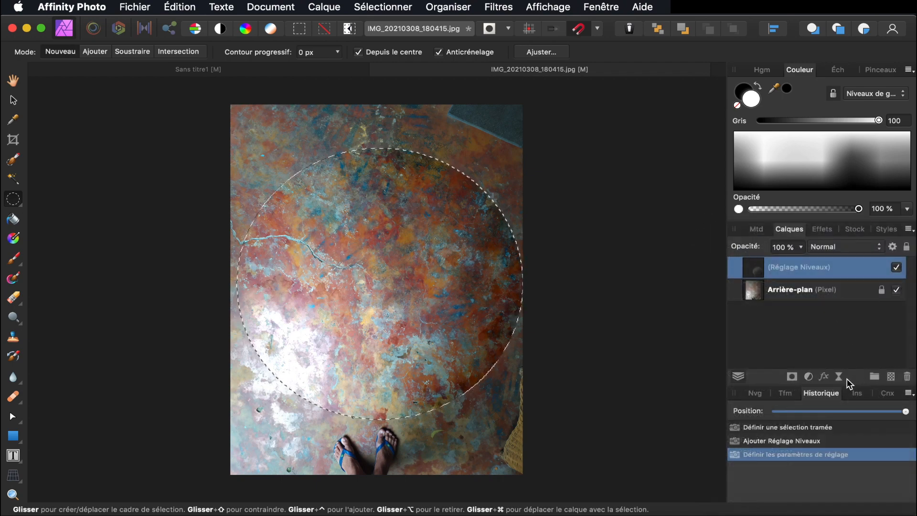
pyautogui.click(840, 377)
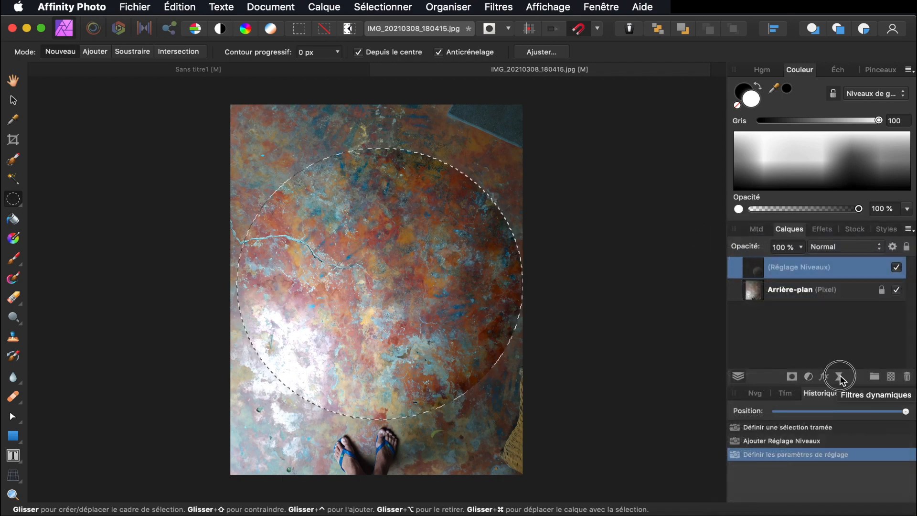
pyautogui.moveTo(846, 505)
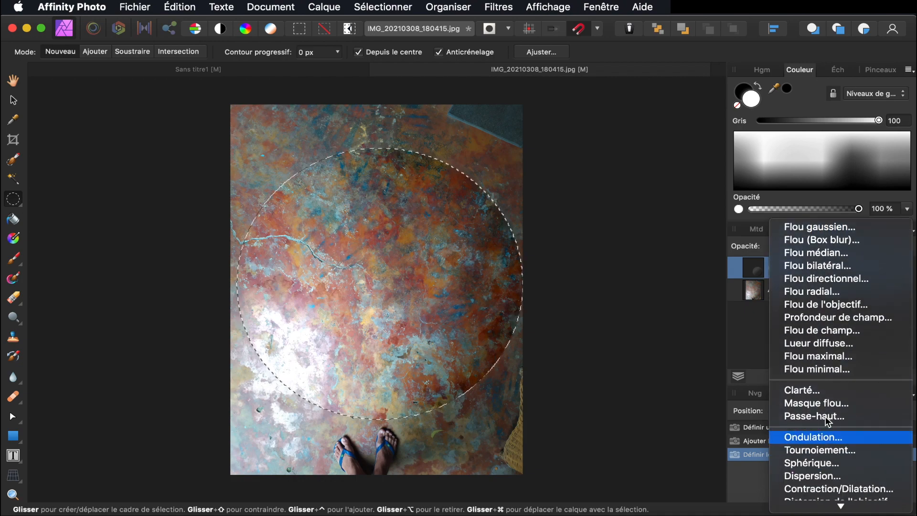
pyautogui.press('Escape')
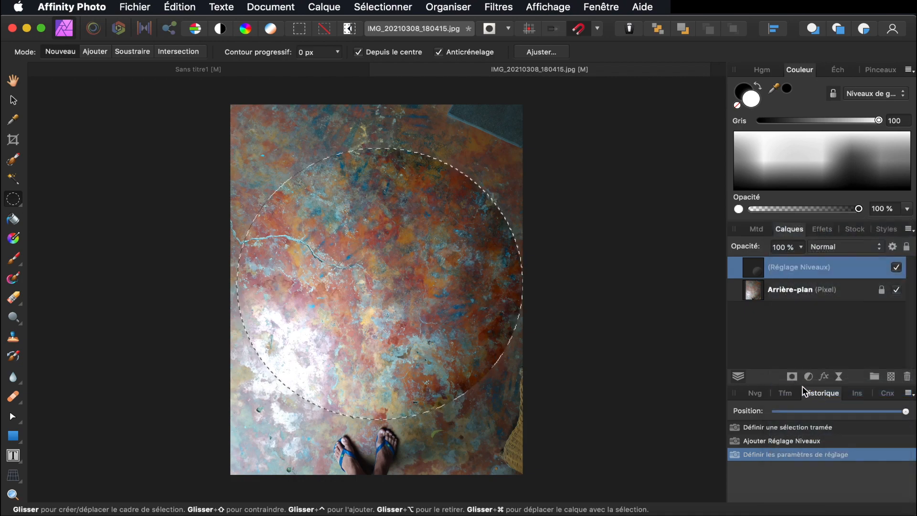
pyautogui.moveTo(506, 452); pyautogui.dragTo(691, 473)
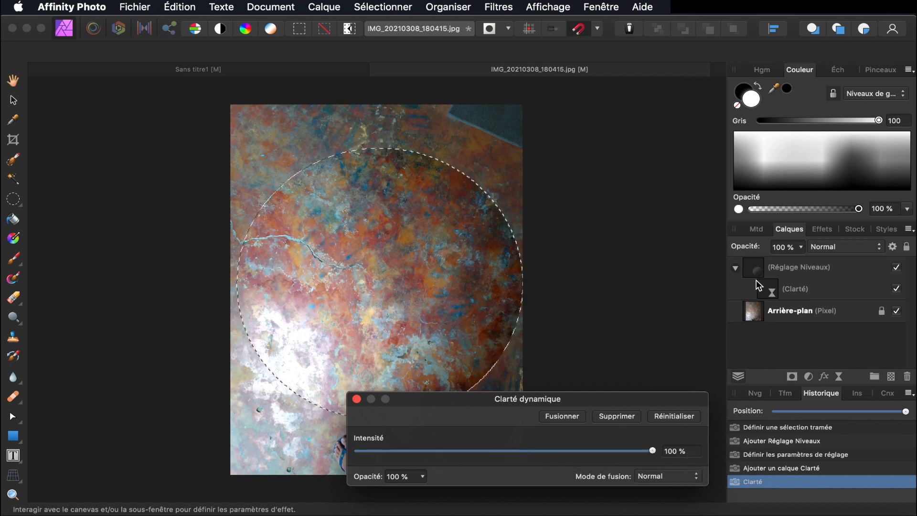
# Nest the Clarté filter inside the Arrière-plan photo layer and fine-tune its intensity
pyautogui.click(772, 289)
pyautogui.moveTo(773, 291); pyautogui.dragTo(765, 316)
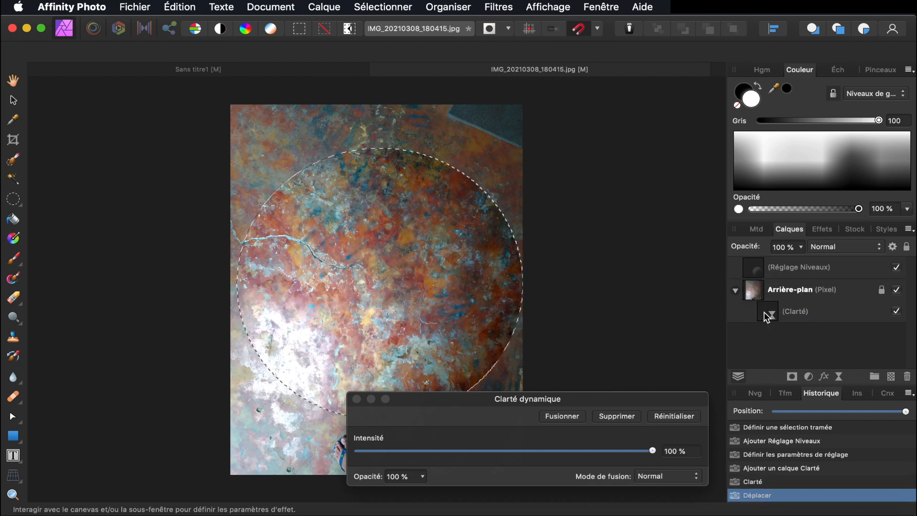
pyautogui.moveTo(653, 453)
pyautogui.mouseDown()
pyautogui.moveTo(495, 450)
pyautogui.moveTo(669, 452)
pyautogui.mouseUp()
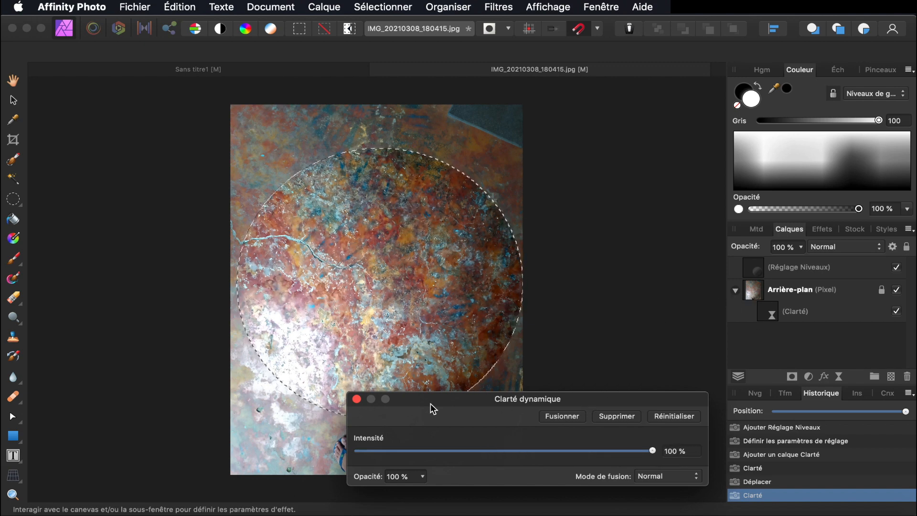
pyautogui.click(358, 400)
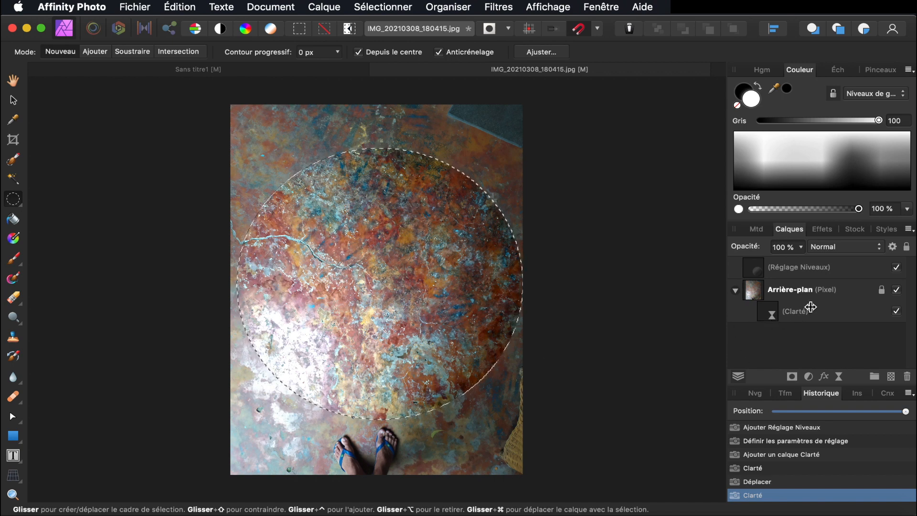
# Duplicate the Clarté filter, copy the circle into a new layer, and delete the original Arrière-plan
pyautogui.press('super+j')
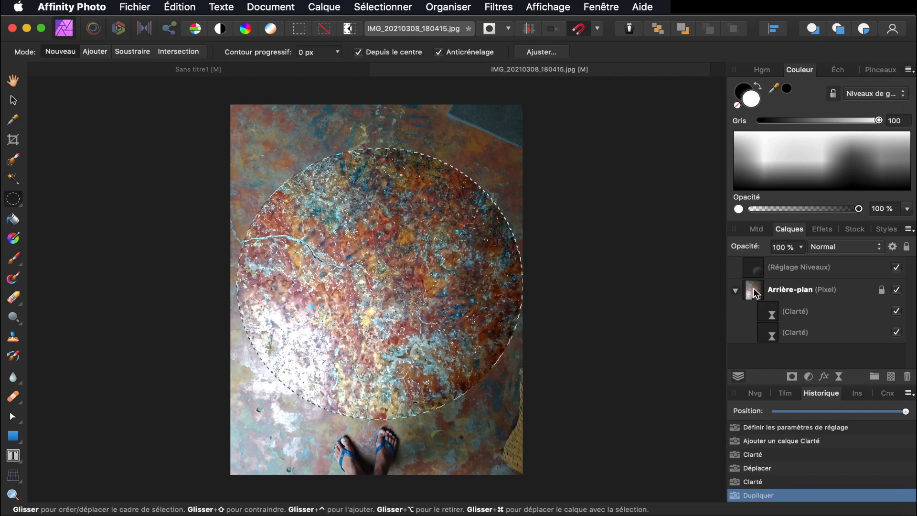
pyautogui.click(756, 293)
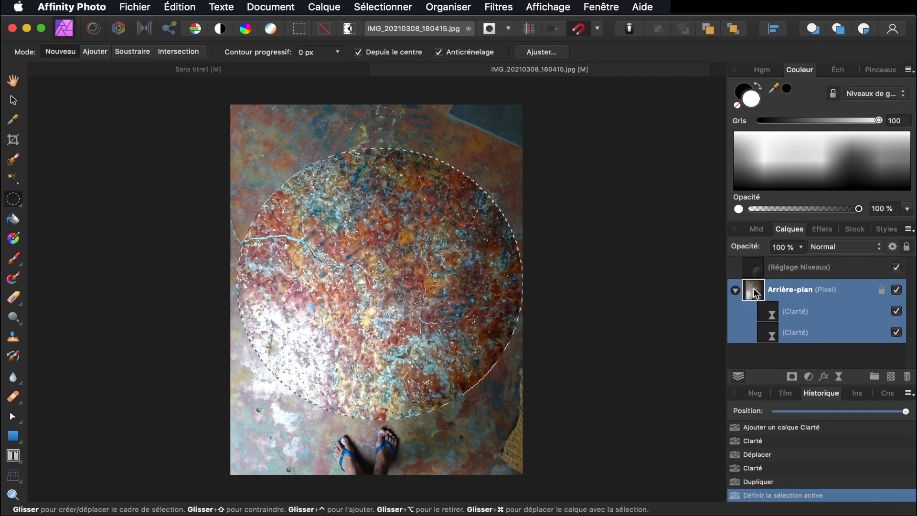
pyautogui.press('super+j')
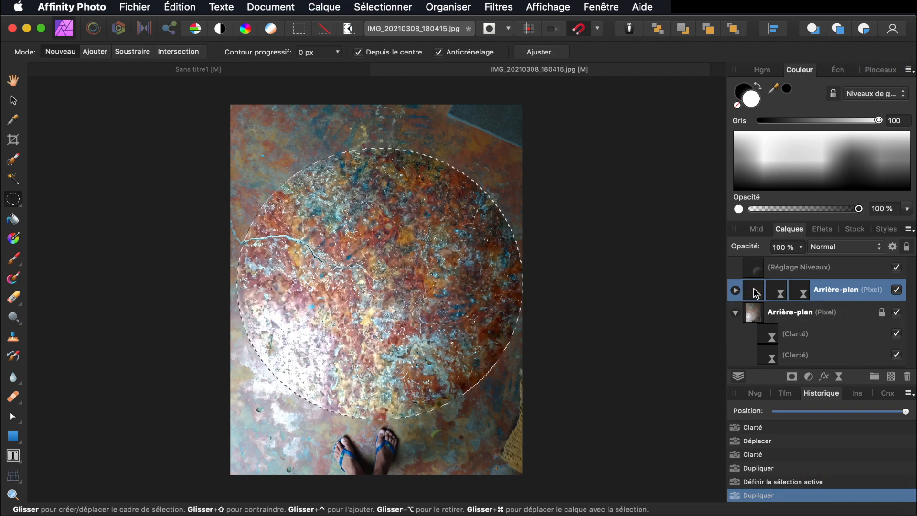
pyautogui.click(775, 358)
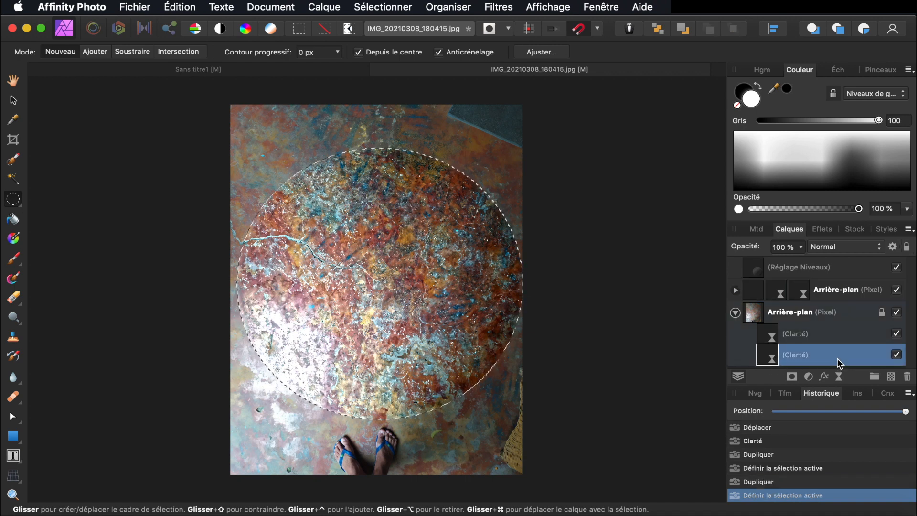
pyautogui.click(907, 376)
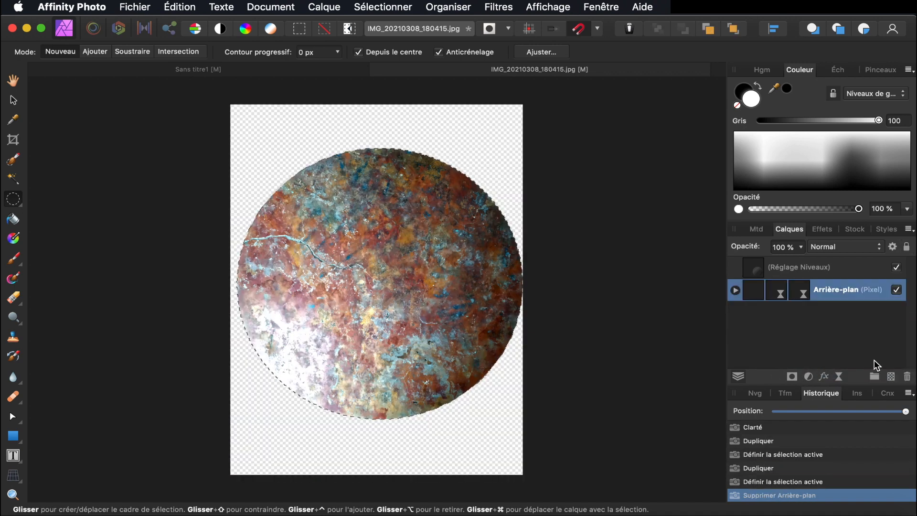
# Trash the extra Clarté filter from the circular layer
pyautogui.click(736, 290)
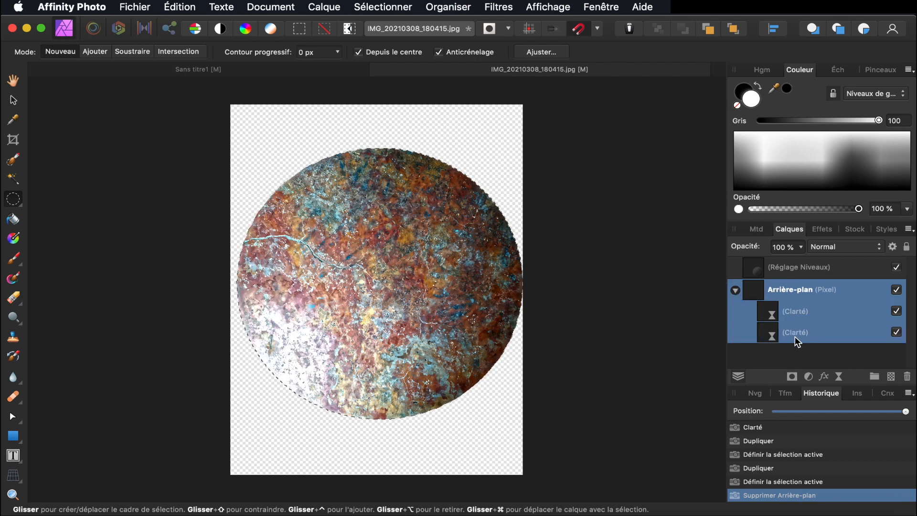
pyautogui.click(772, 335)
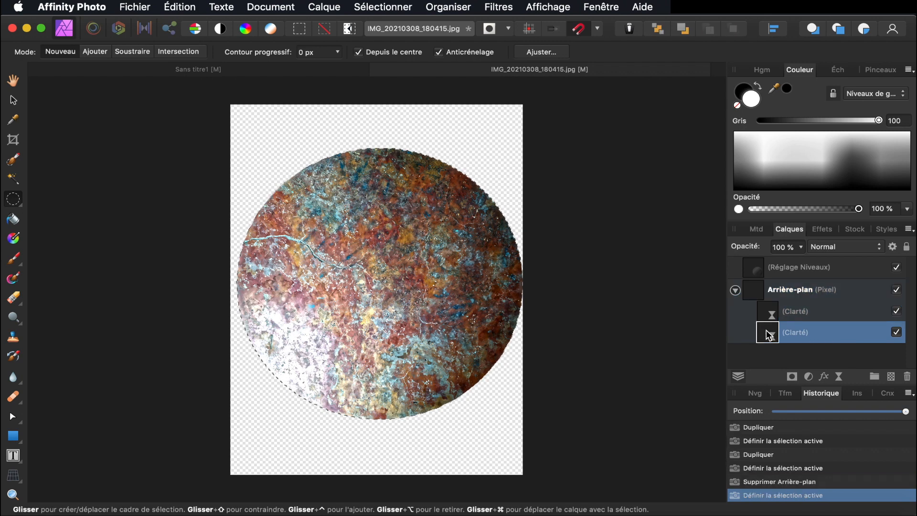
pyautogui.moveTo(767, 332); pyautogui.dragTo(907, 377)
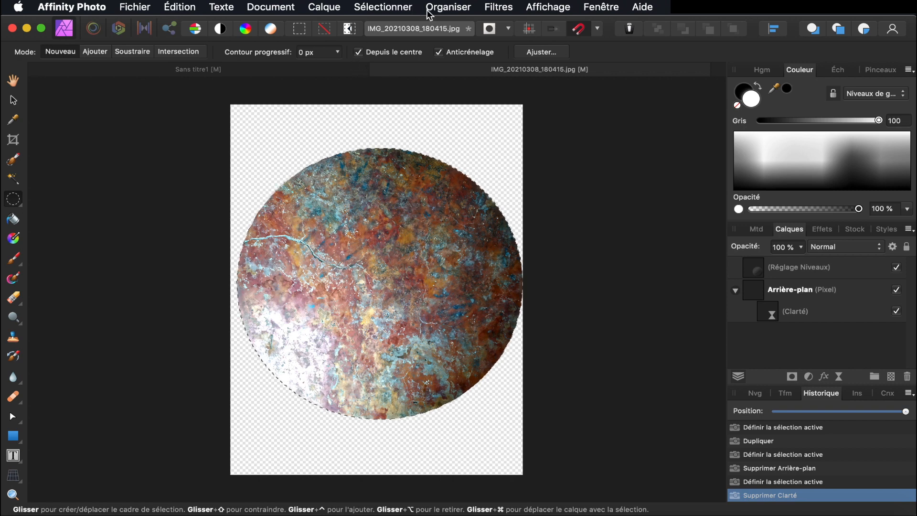
# Open the Sphérique distortion filter and raise its intensity to 100%
pyautogui.click(495, 7)
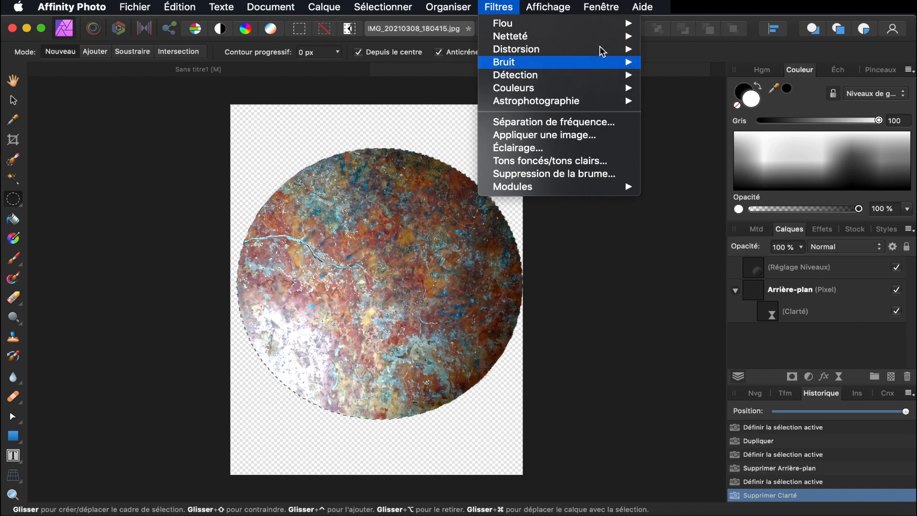
pyautogui.moveTo(603, 49)
pyautogui.click(685, 103)
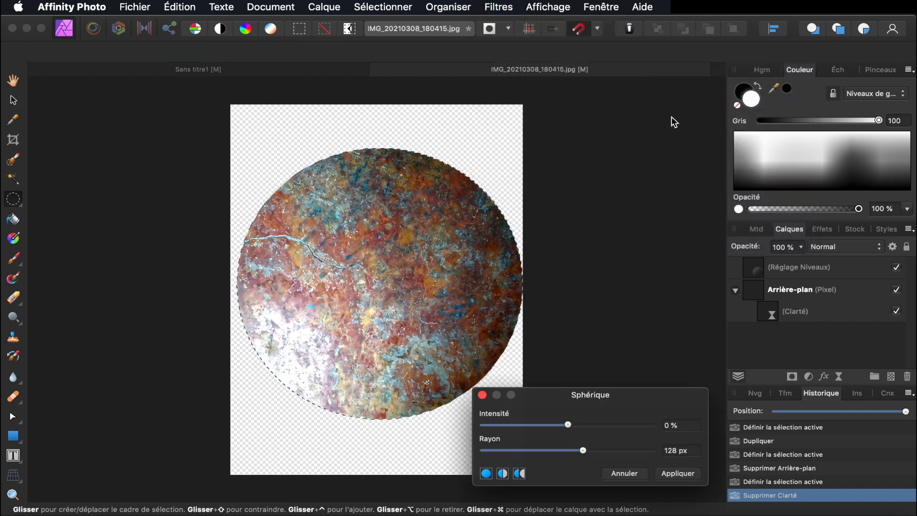
pyautogui.moveTo(584, 450); pyautogui.dragTo(664, 442)
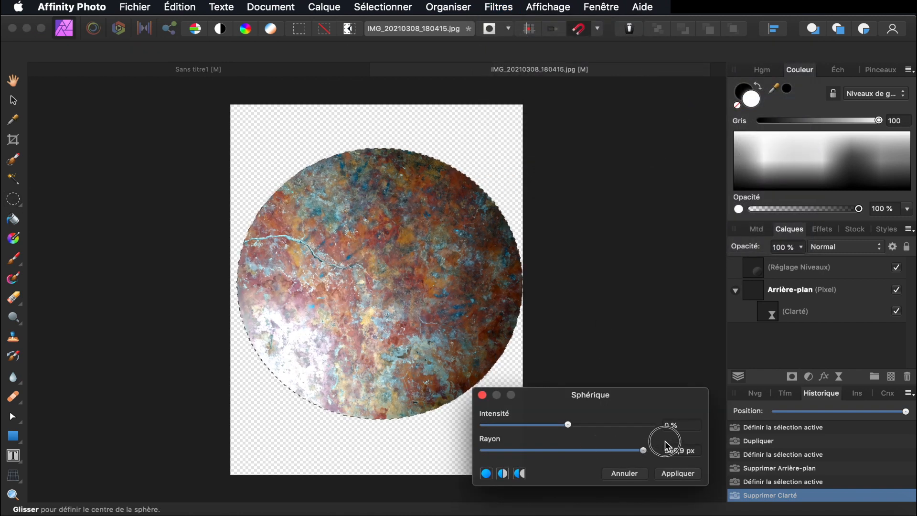
pyautogui.moveTo(573, 425); pyautogui.dragTo(714, 429)
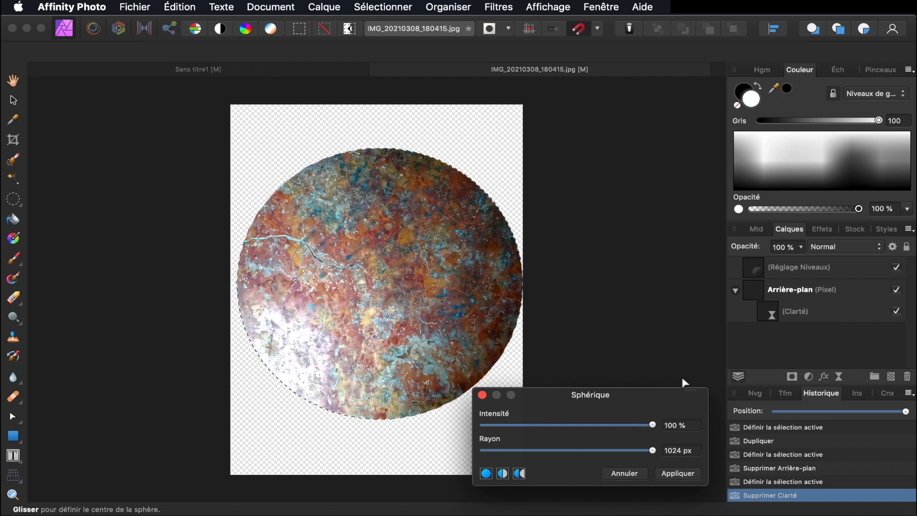
pyautogui.click(794, 296)
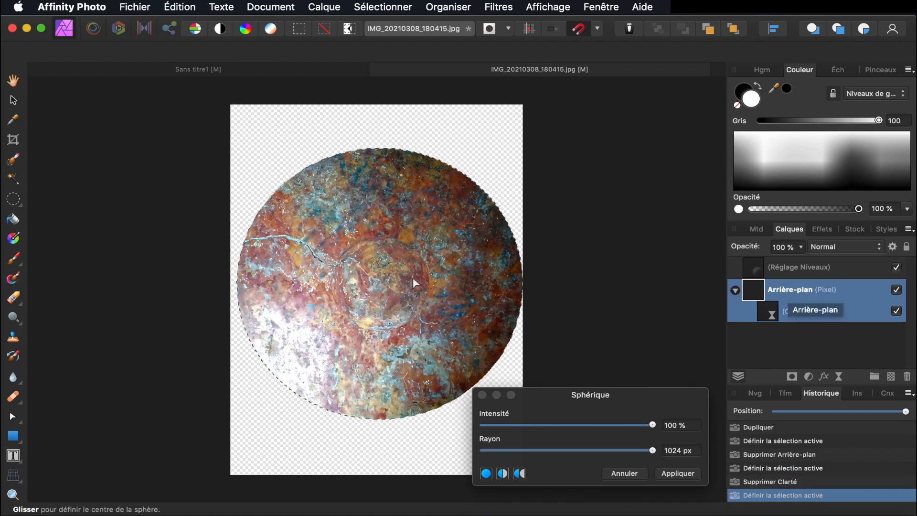
# Set the sphere radius to 3000 px and apply the spherical distortion
pyautogui.click(684, 452)
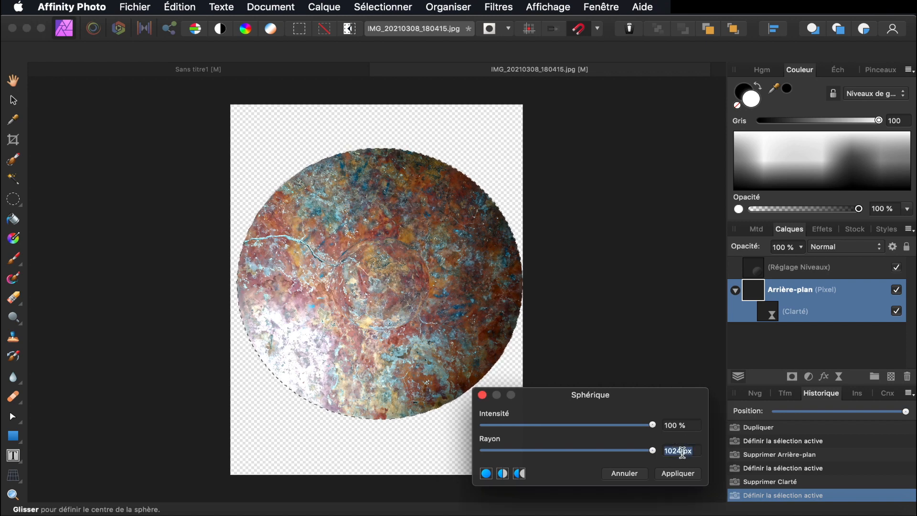
pyautogui.moveTo(683, 452); pyautogui.dragTo(652, 451)
pyautogui.write('3009')
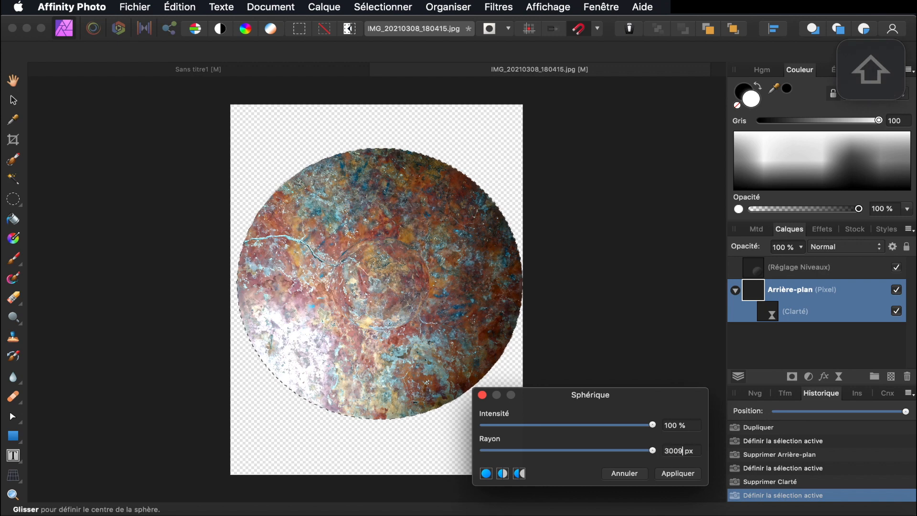
pyautogui.press('BackSpace')
pyautogui.write('0')
pyautogui.press('Return')
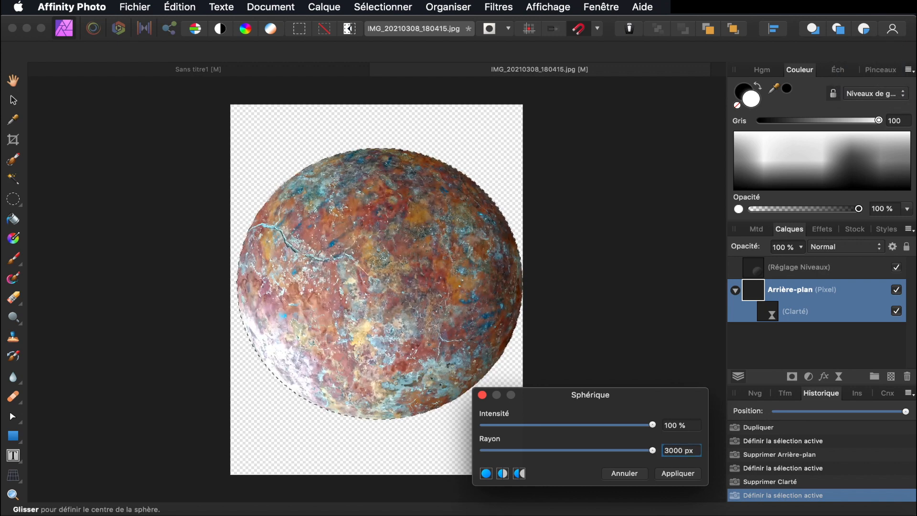
pyautogui.press('Return')
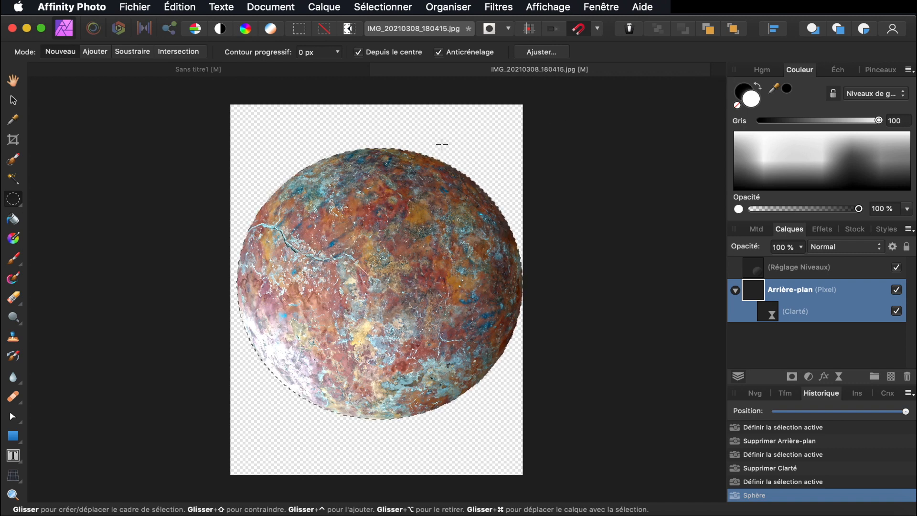
pyautogui.press('super')
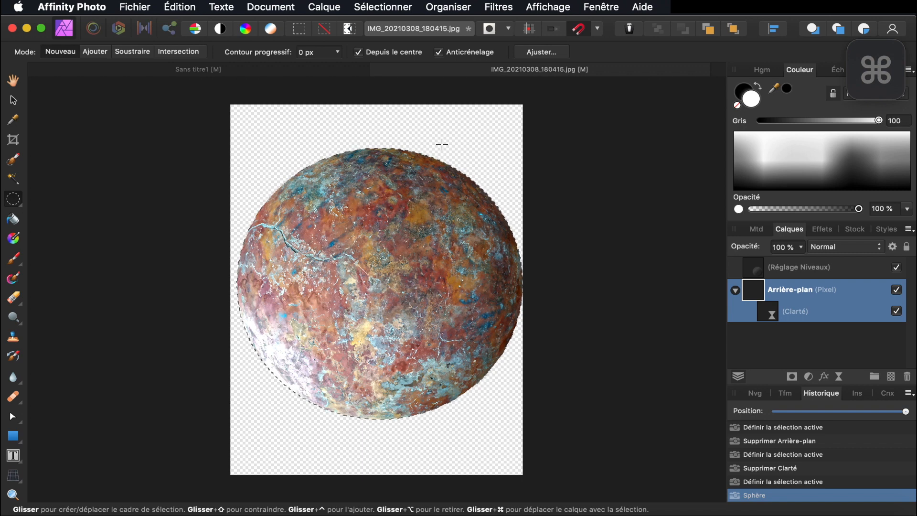
pyautogui.press('super+n')
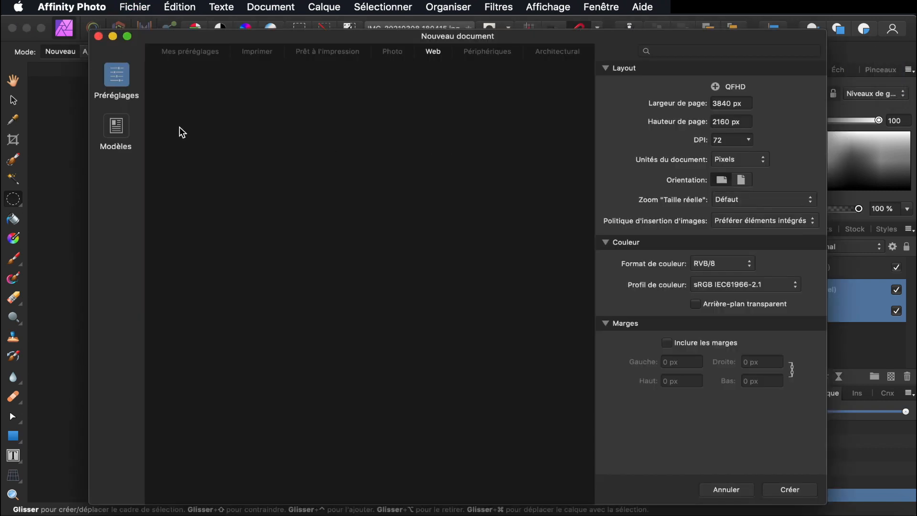
# Create a new 3840×2160 document from the Web QFHD preset
pyautogui.click(435, 55)
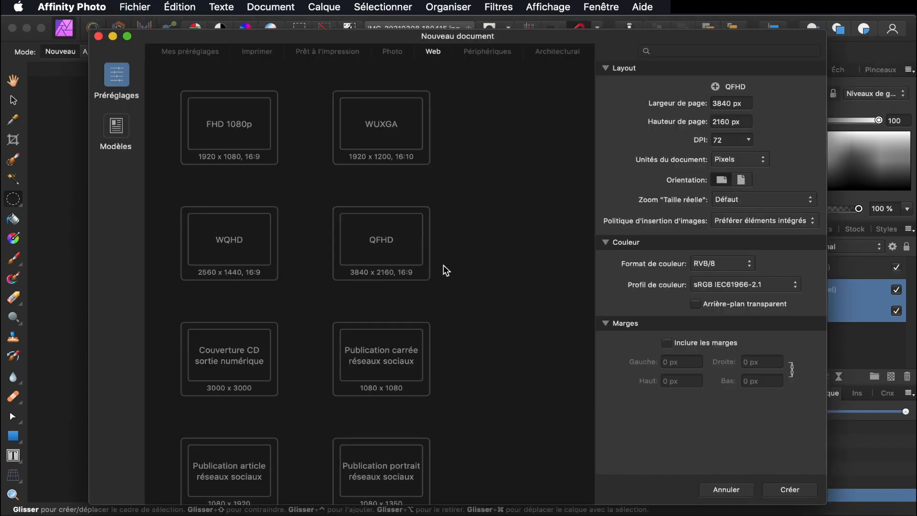
pyautogui.scroll(-3, 443, 265)
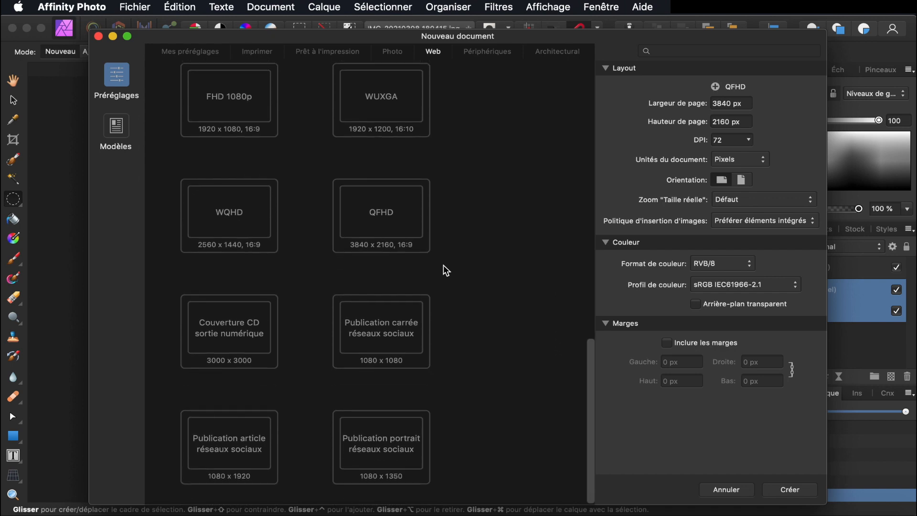
pyautogui.click(386, 220)
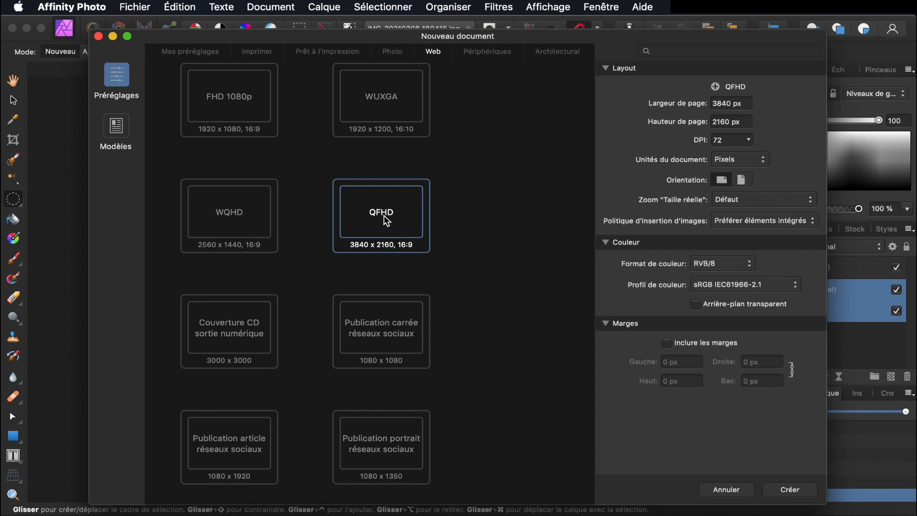
pyautogui.click(796, 496)
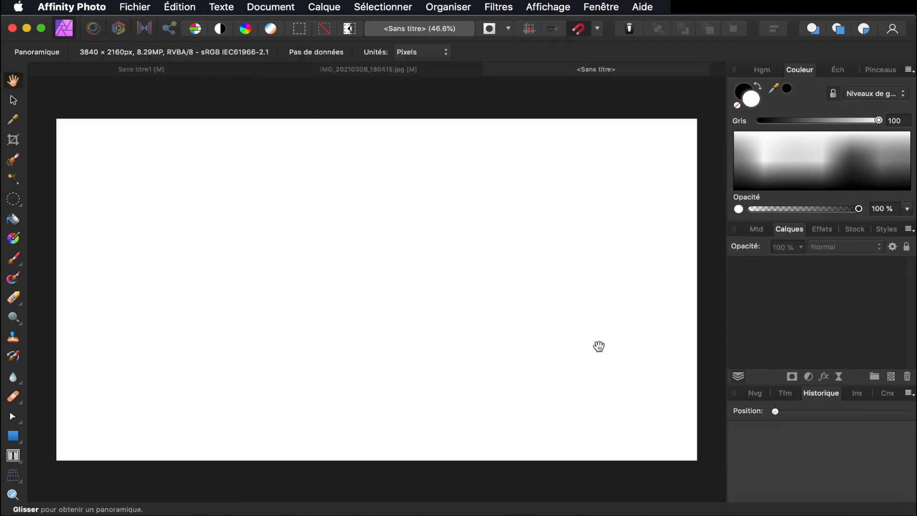
# Draw a rectangle covering the whole page and give it a black fill
pyautogui.click(15, 437)
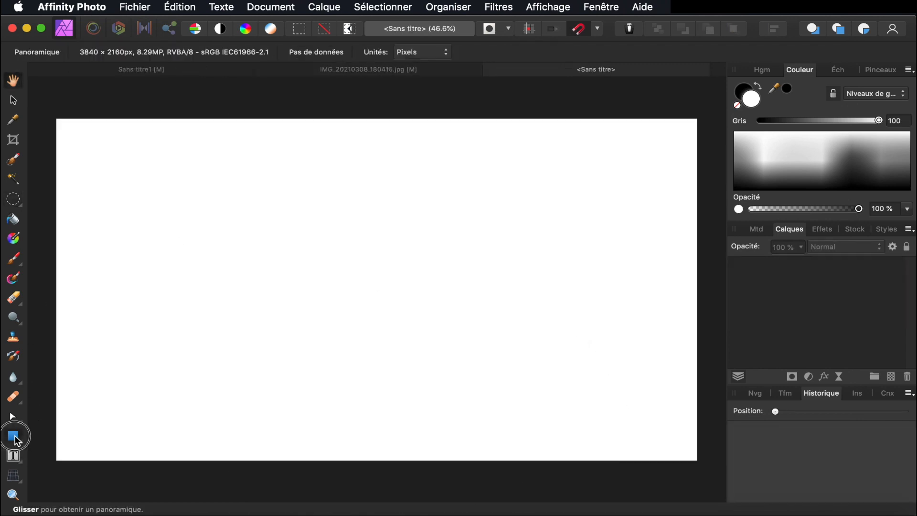
pyautogui.moveTo(44, 107); pyautogui.dragTo(704, 469)
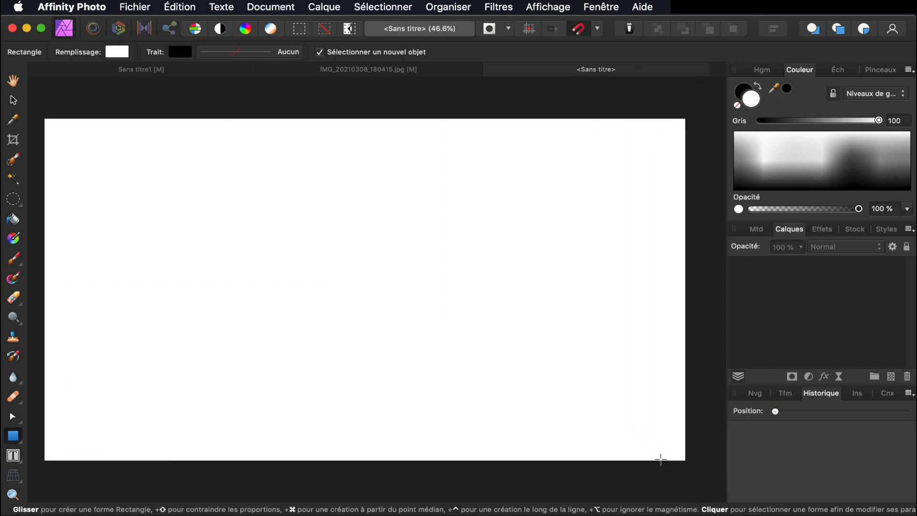
pyautogui.click(122, 52)
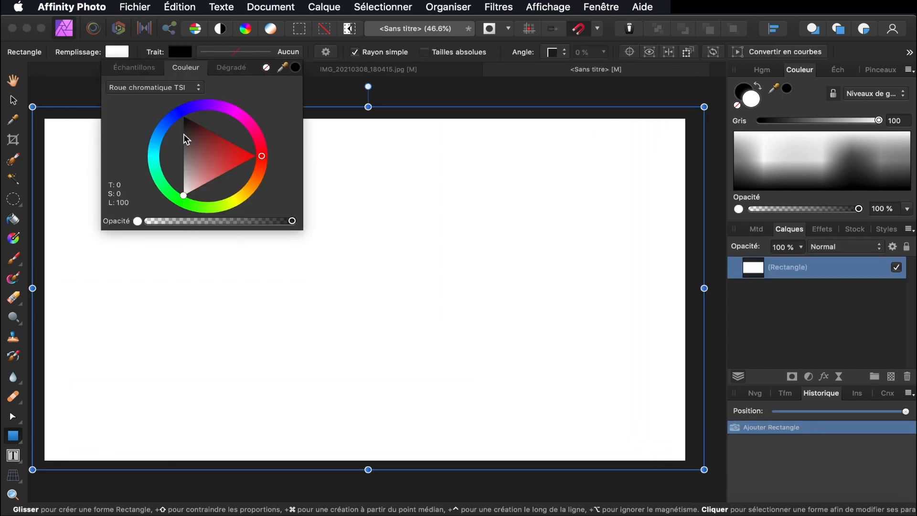
pyautogui.moveTo(184, 200); pyautogui.dragTo(168, 76)
# Copy the sphere-distorted planet and paste it into the black scene document
pyautogui.click(404, 89)
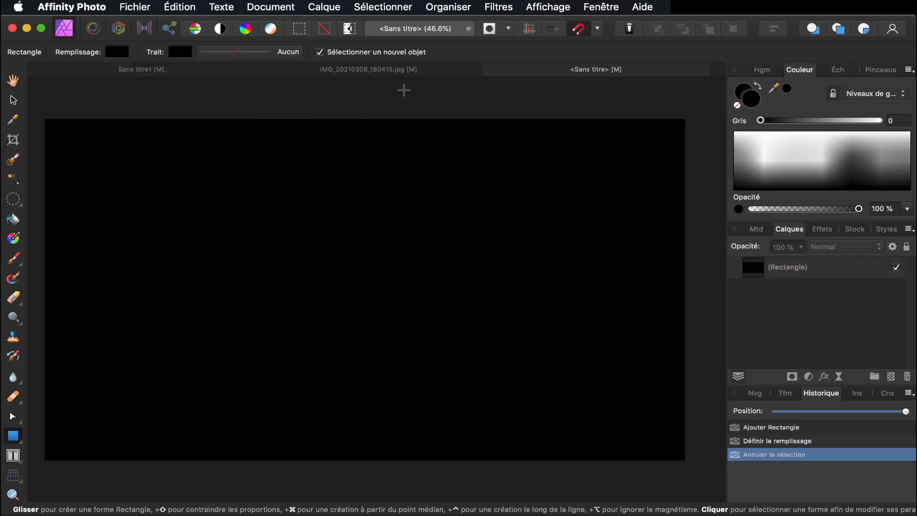
pyautogui.click(353, 72)
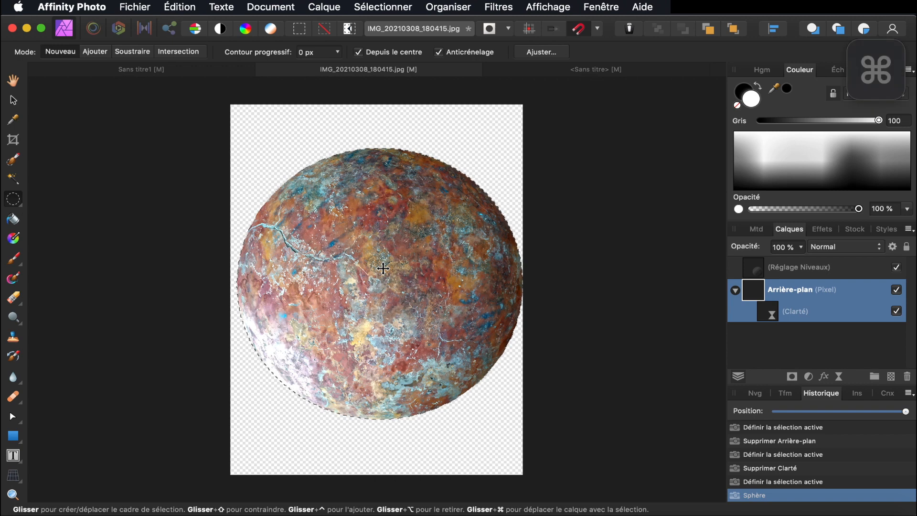
pyautogui.press('super+c')
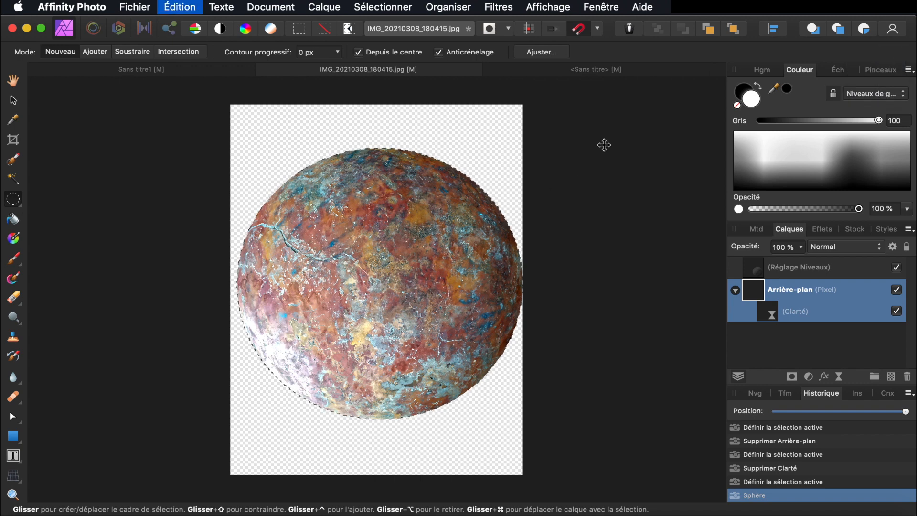
pyautogui.click(618, 71)
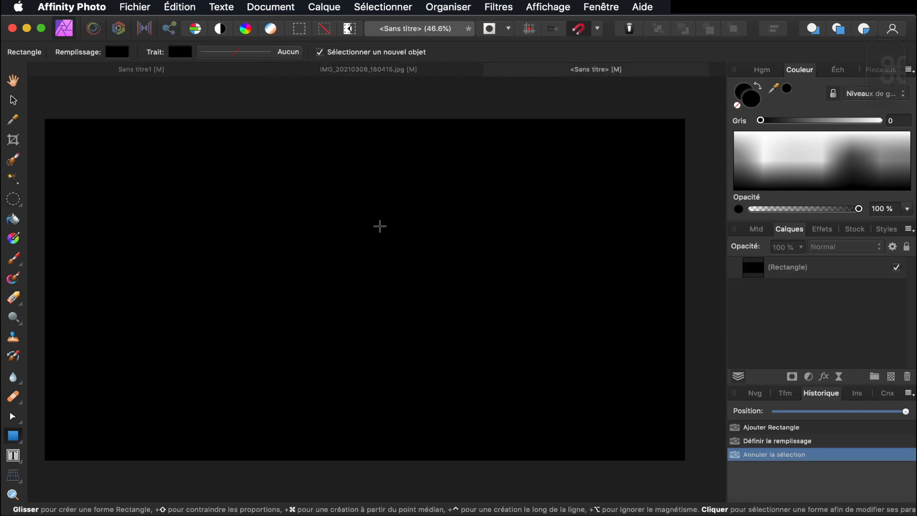
pyautogui.press('super')
pyautogui.press('super+v')
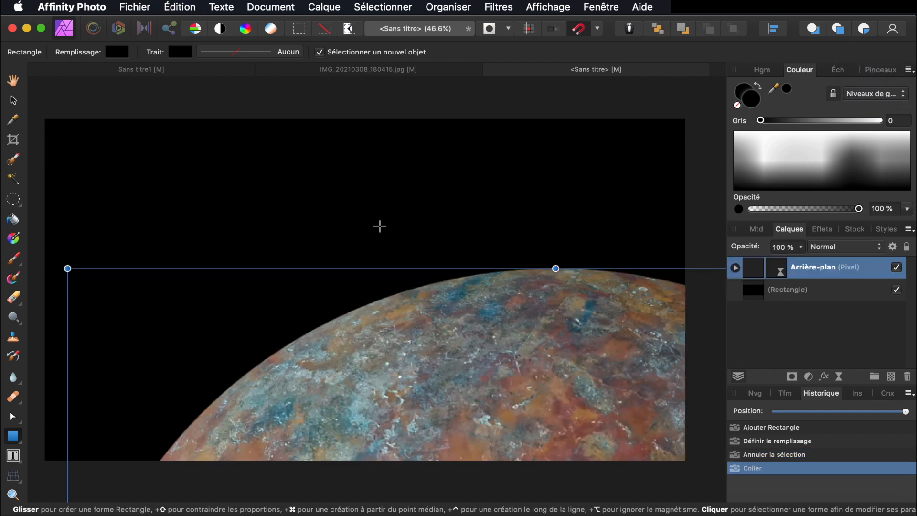
# Shrink the pasted planet and move it toward the middle of the black scene
pyautogui.scroll(-10, 380, 226)
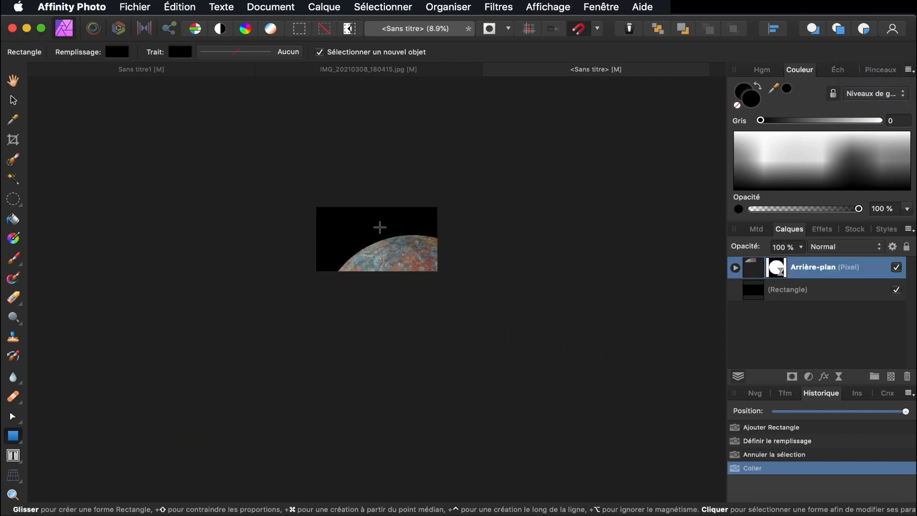
pyautogui.moveTo(506, 411); pyautogui.dragTo(386, 276)
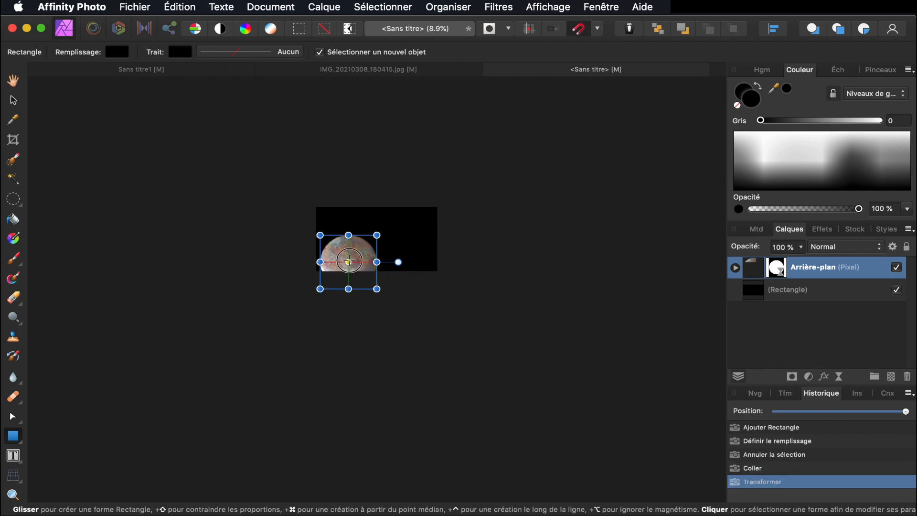
pyautogui.click(349, 262)
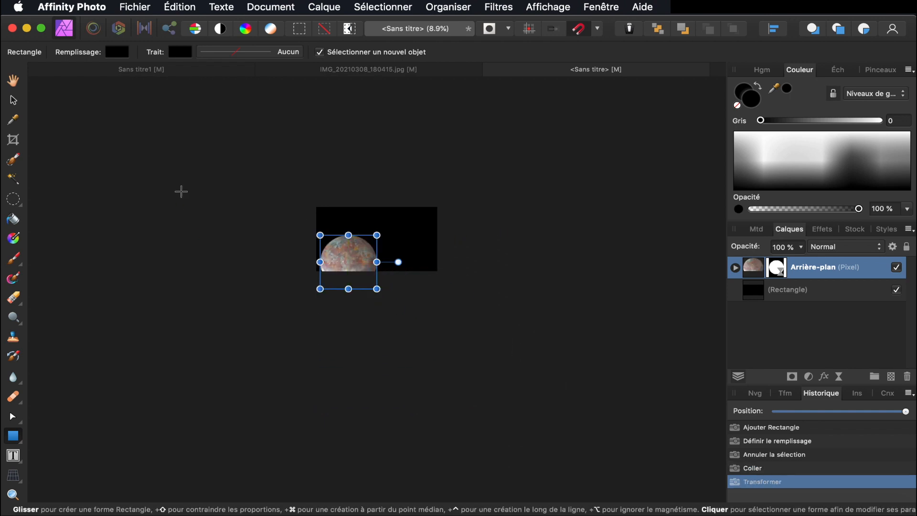
pyautogui.press('v')
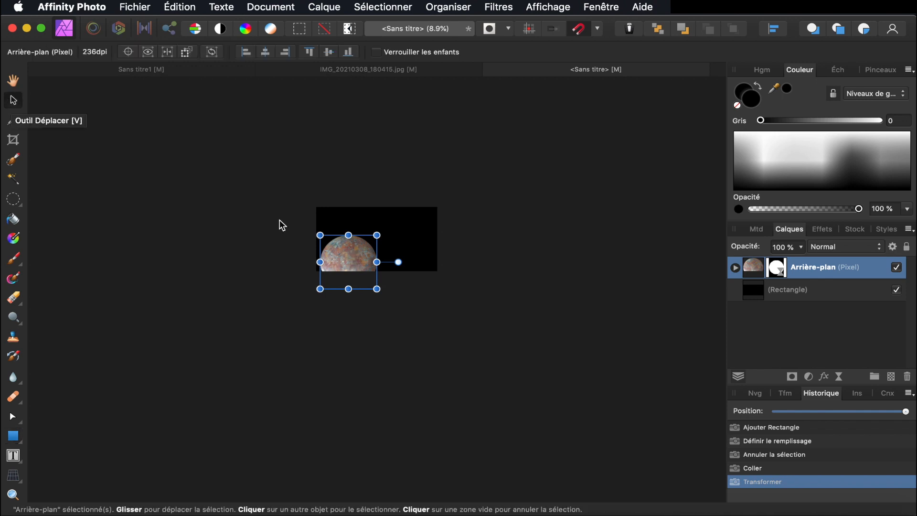
pyautogui.moveTo(348, 255); pyautogui.dragTo(404, 228)
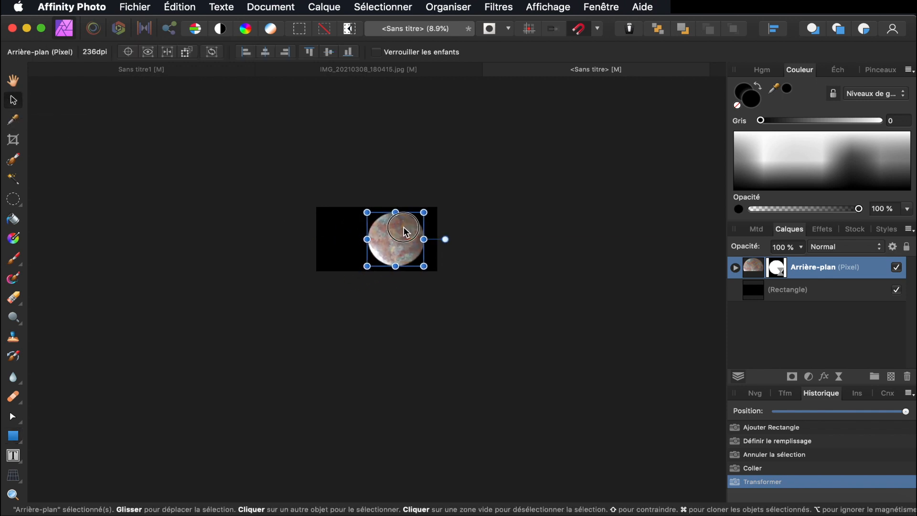
# Rotate the planet layer to about −139°
pyautogui.scroll(3, 404, 228)
pyautogui.scroll(2, 404, 228)
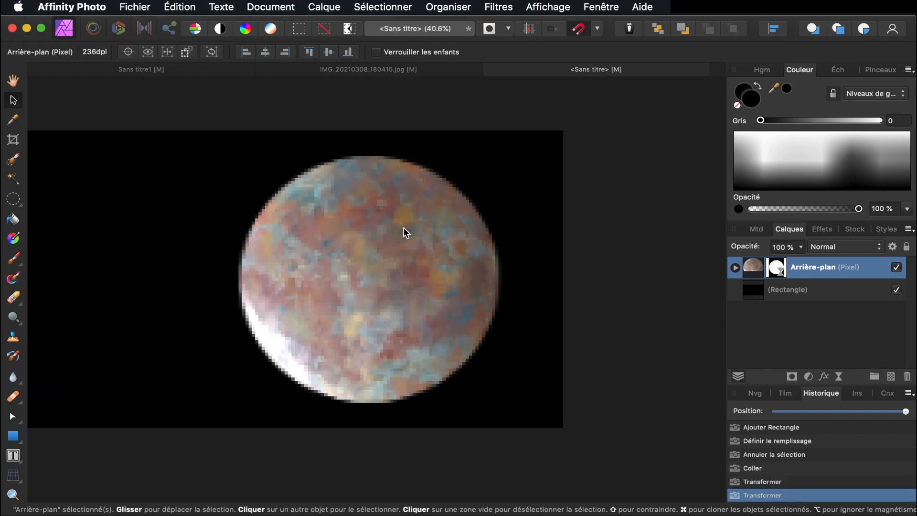
pyautogui.scroll(2, 404, 229)
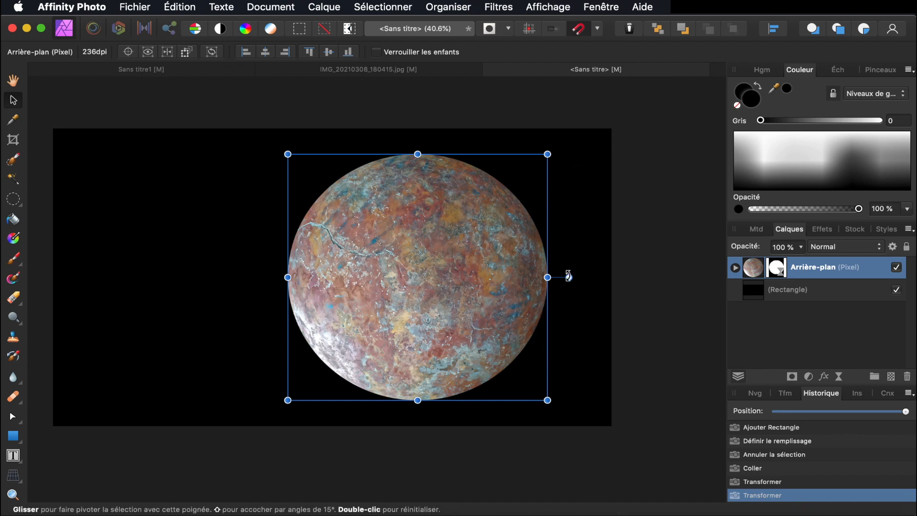
pyautogui.moveTo(569, 278); pyautogui.dragTo(517, 385)
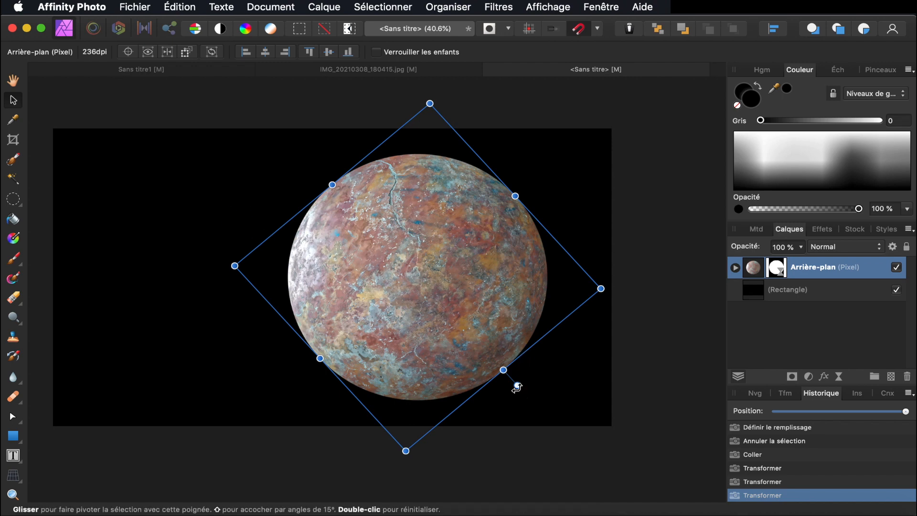
pyautogui.moveTo(517, 387); pyautogui.dragTo(509, 392)
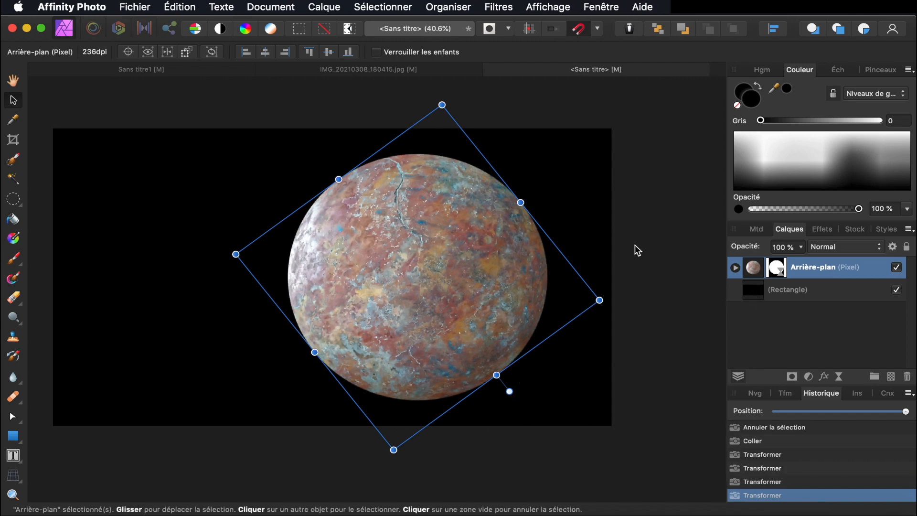
# Lower the planet's nested Clarté filter intensity to 32% and reselect the planet layer
pyautogui.click(735, 269)
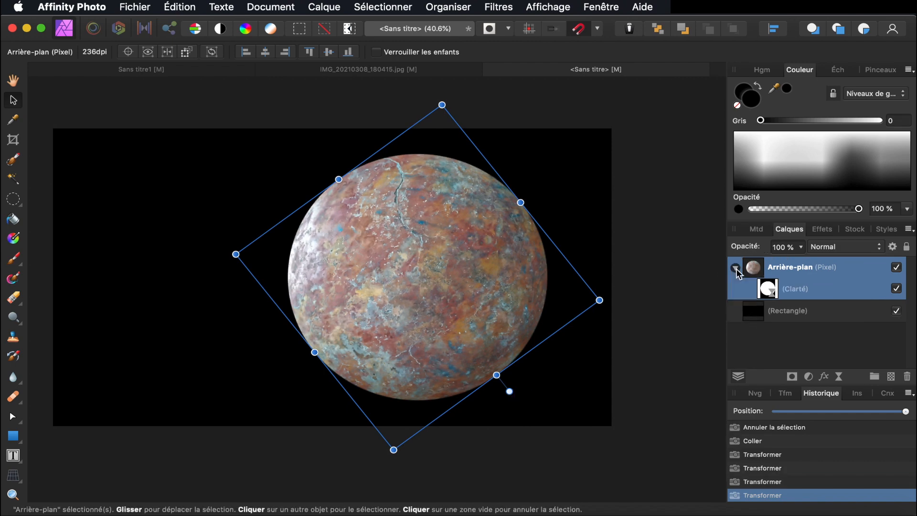
pyautogui.doubleClick(774, 293)
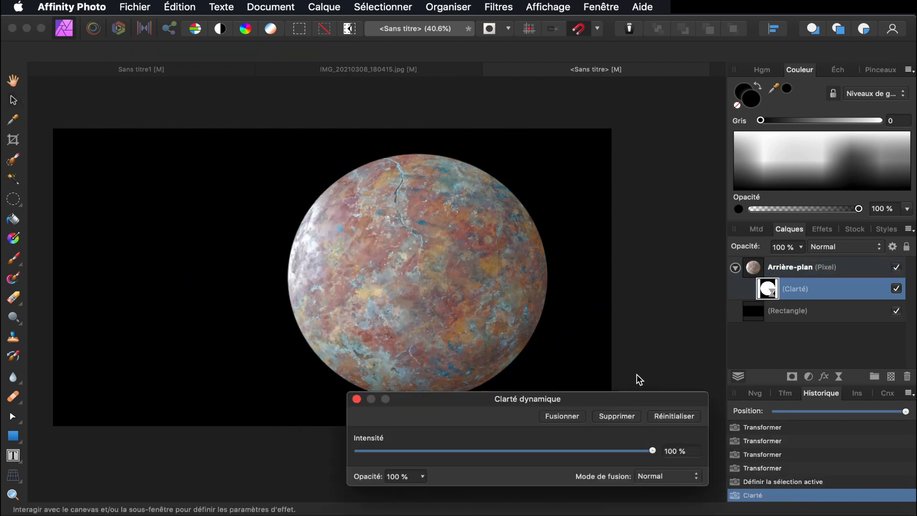
pyautogui.moveTo(654, 451); pyautogui.dragTo(554, 454)
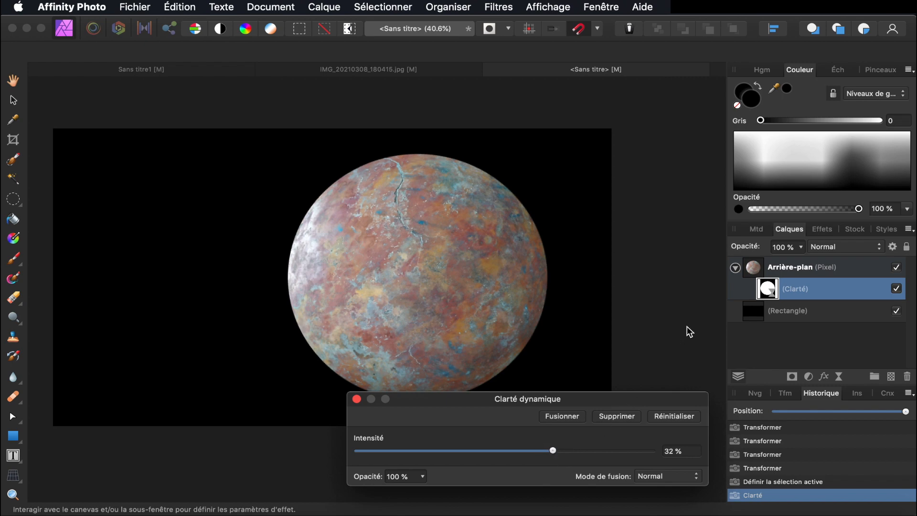
pyautogui.click(356, 399)
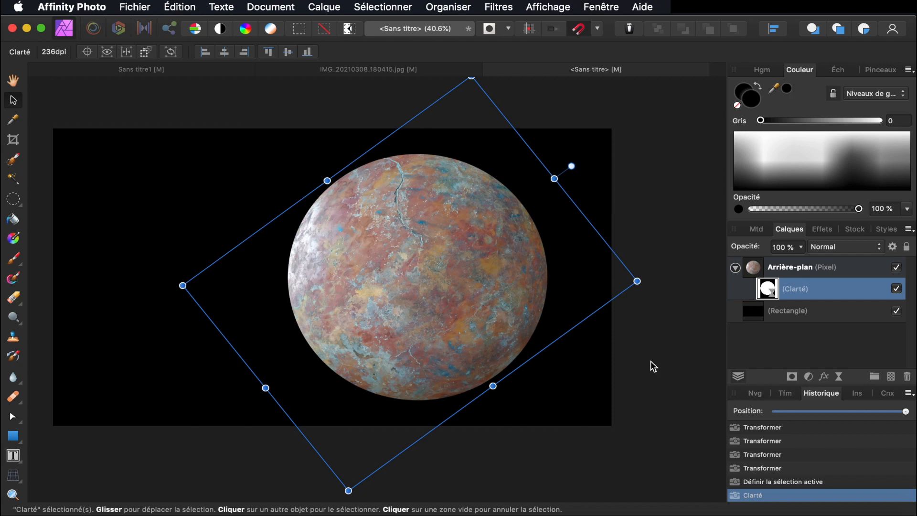
pyautogui.click(757, 268)
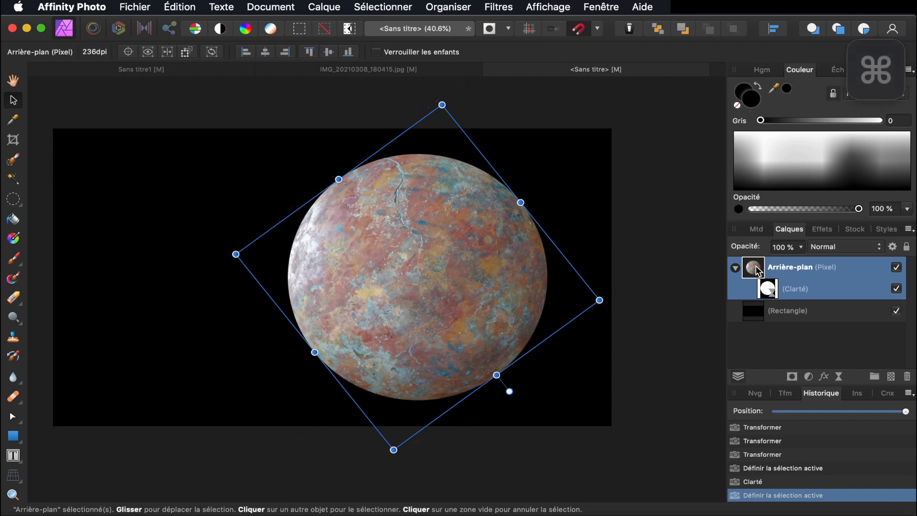
# Duplicate the planet layer from its shape selection and paint the duplicate black
pyautogui.keyDown('super'); pyautogui.click(759, 270); pyautogui.keyUp('super')
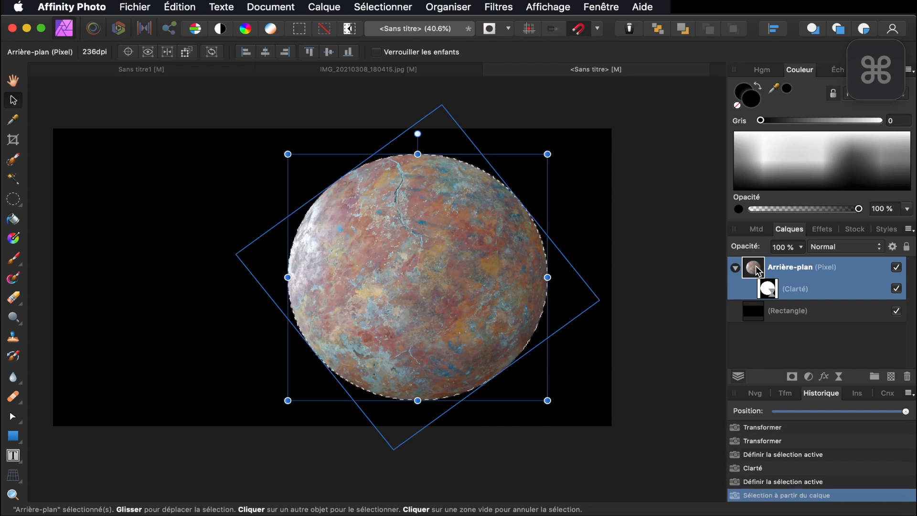
pyautogui.rightClick(759, 270)
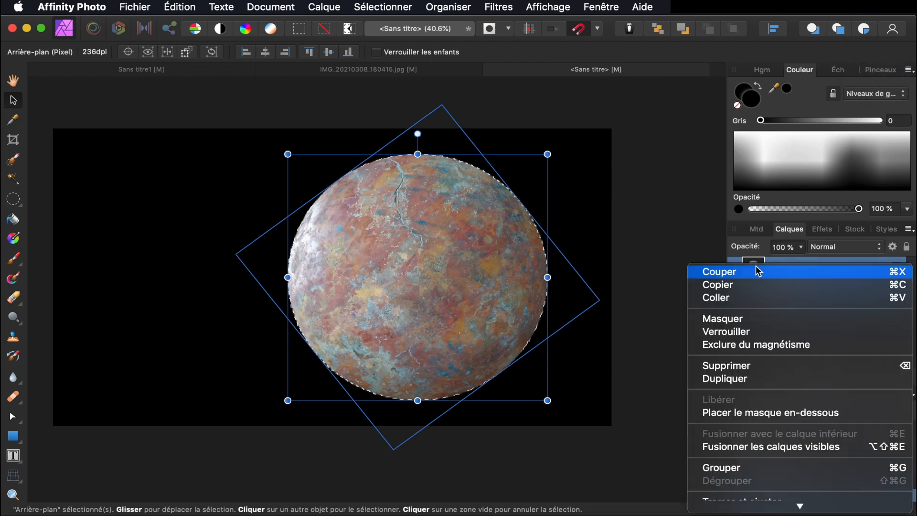
pyautogui.click(759, 379)
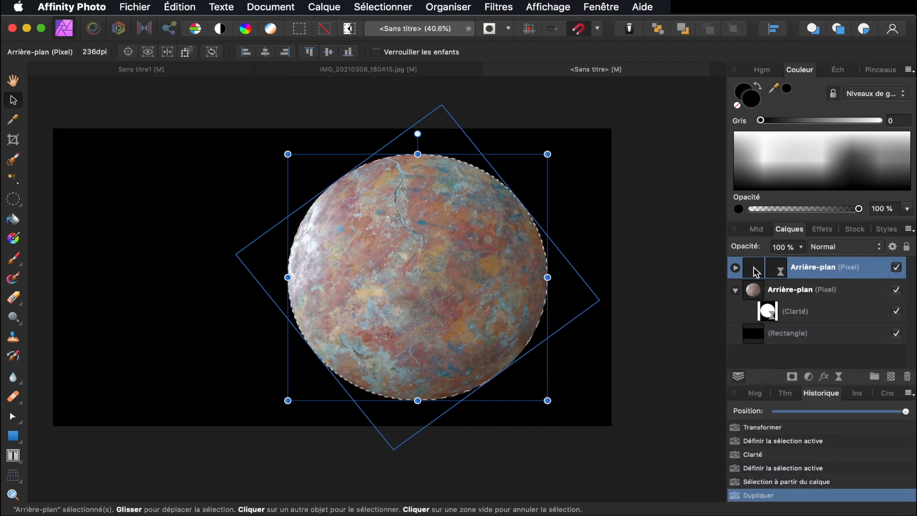
pyautogui.click(12, 258)
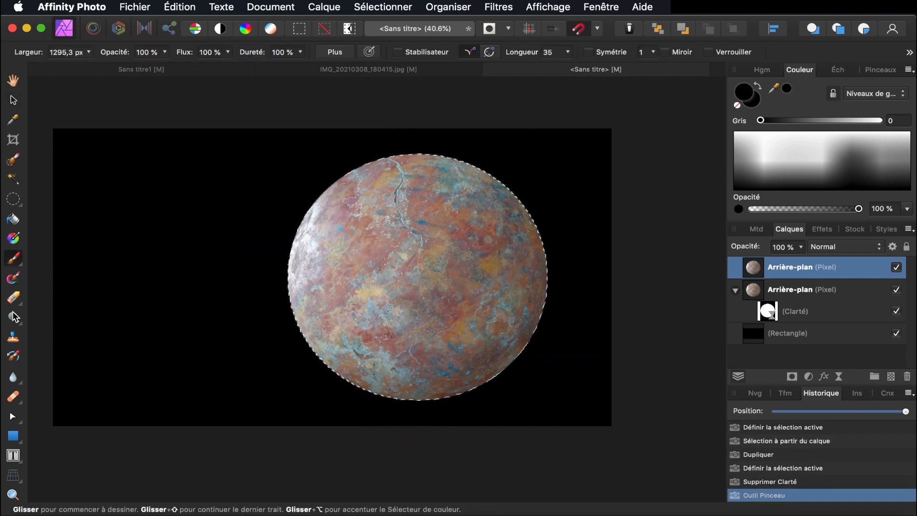
pyautogui.click(781, 480)
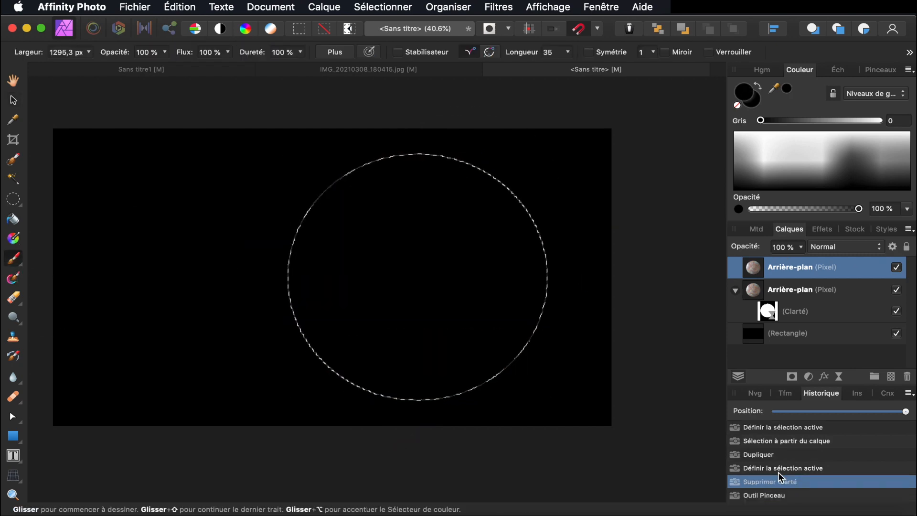
pyautogui.click(779, 495)
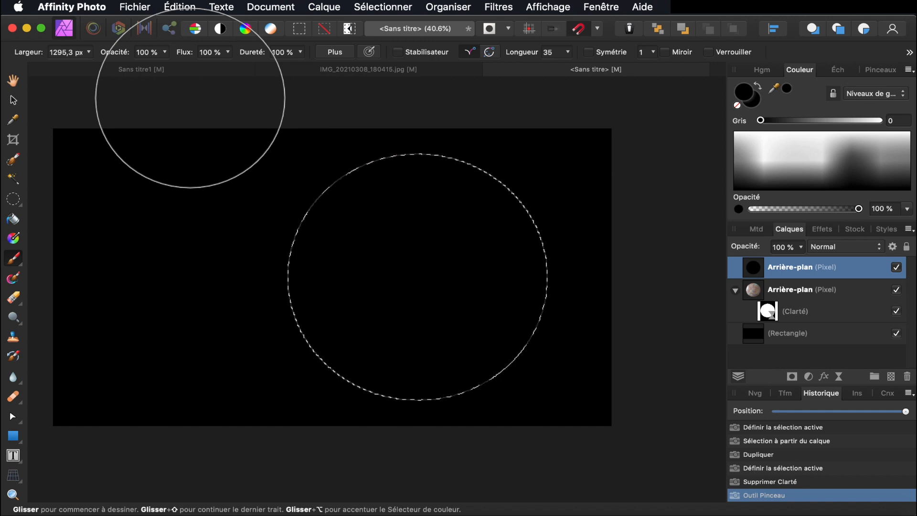
# Deselect and set the black duplicate's blend mode to Lumière tamisée
pyautogui.press('super+d')
pyautogui.click(832, 248)
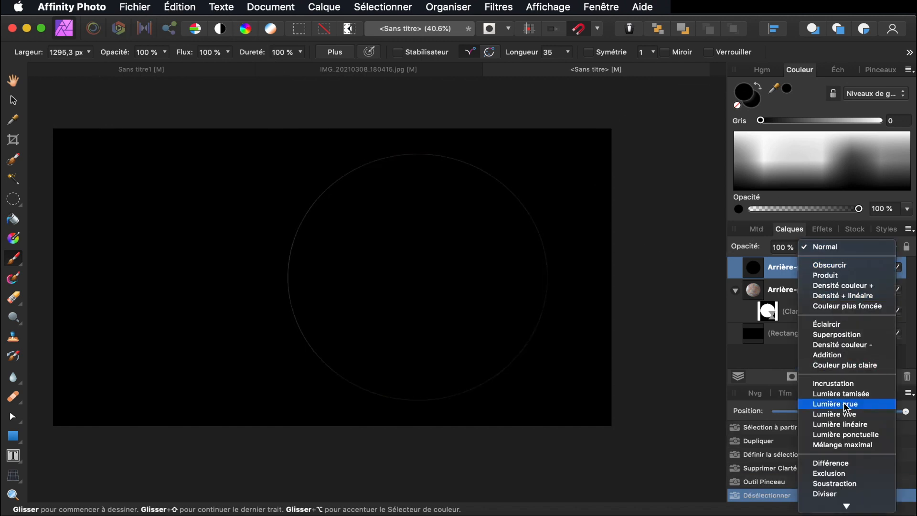
pyautogui.click(849, 400)
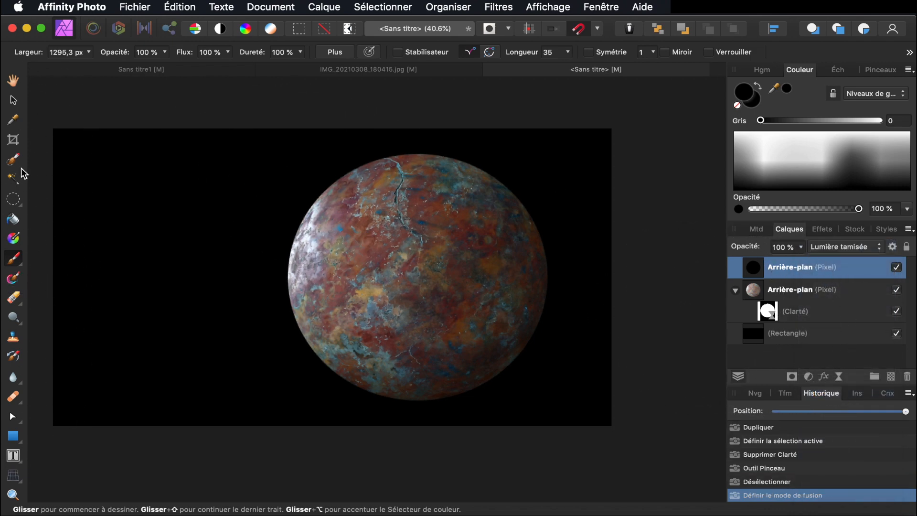
pyautogui.click(13, 81)
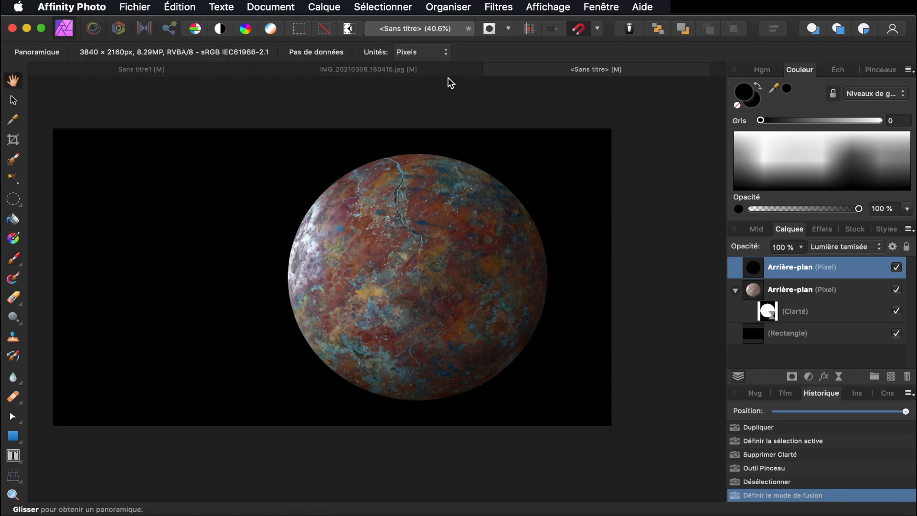
# Rename the top black layer to 'atmo'
pyautogui.doubleClick(798, 267)
pyautogui.write('atmo')
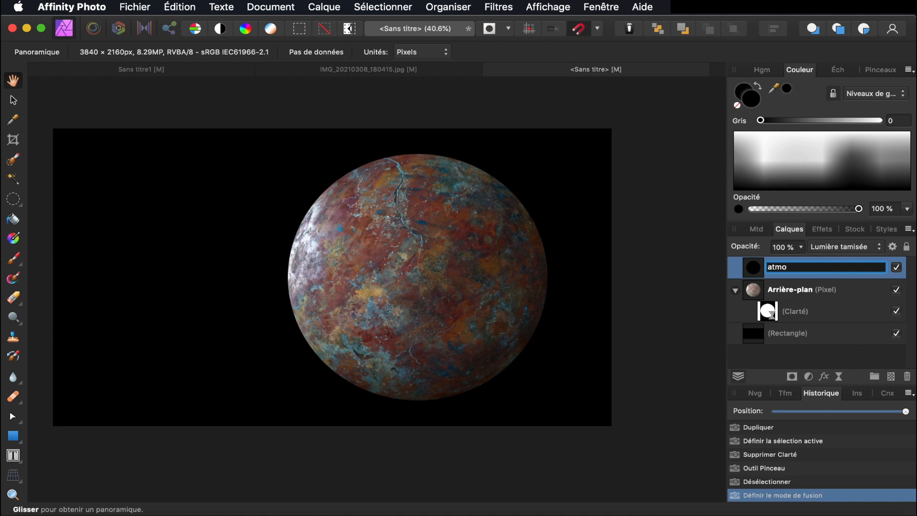
pyautogui.press('Return')
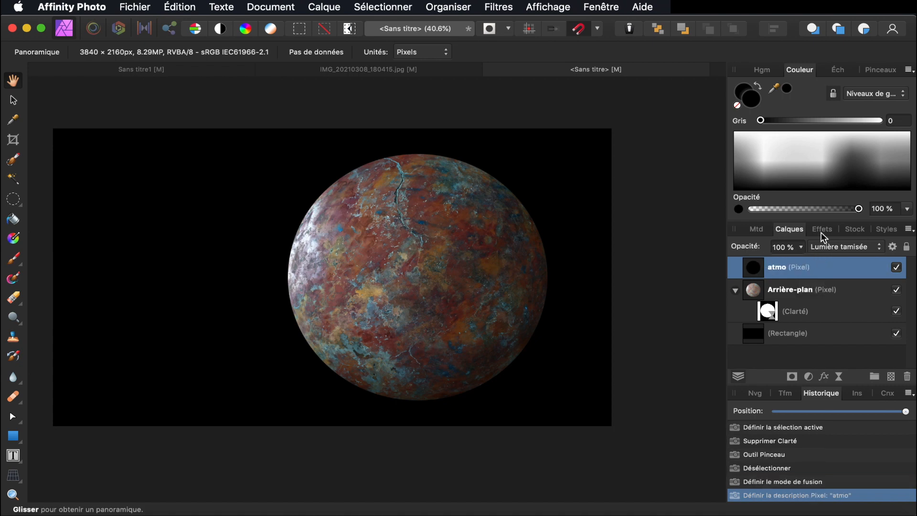
# Add an inner shadow to atmo at 90 % opacity with a 49.9 px radius
pyautogui.click(823, 228)
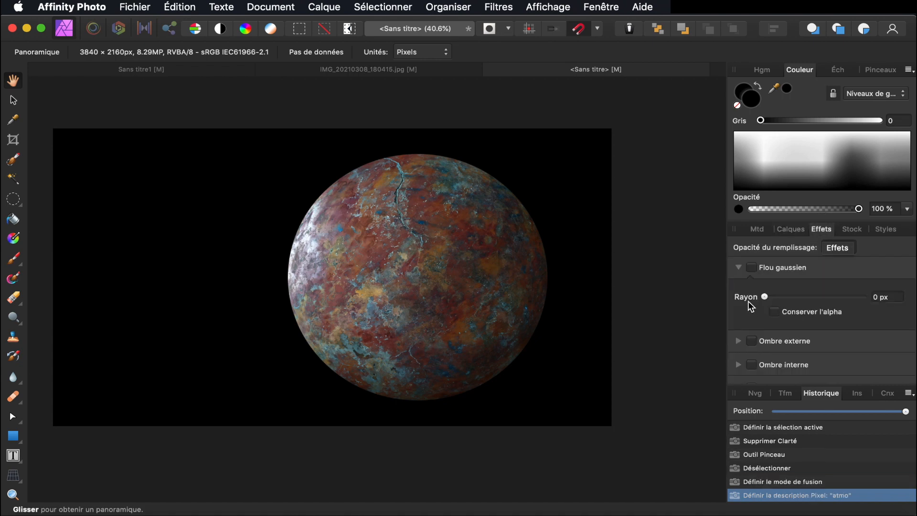
pyautogui.click(740, 268)
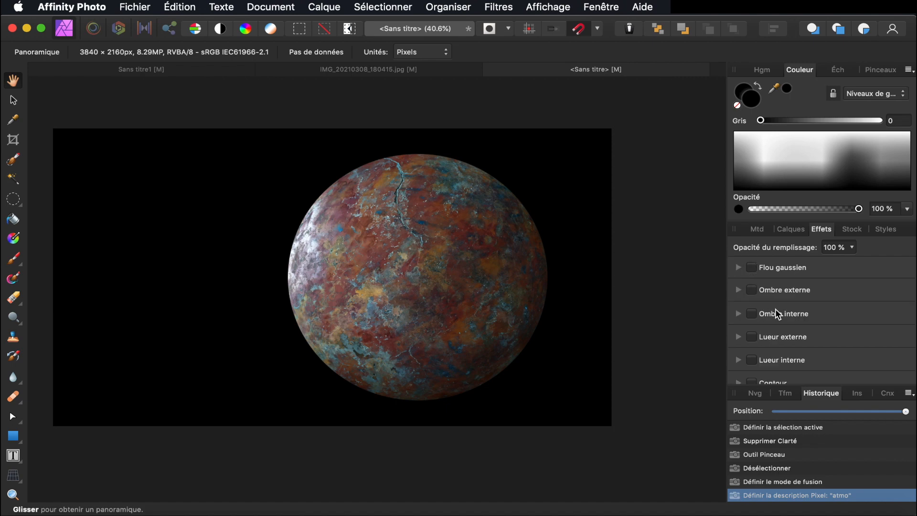
pyautogui.scroll(-2, 770, 326)
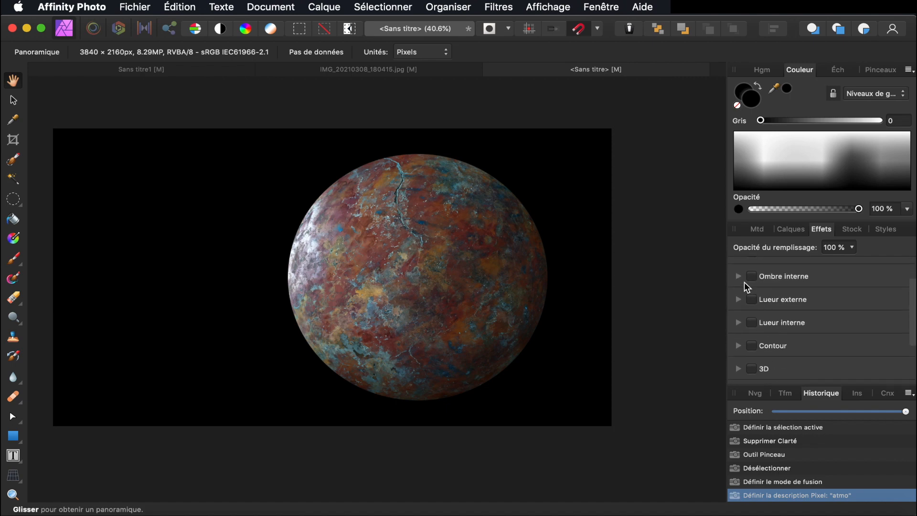
pyautogui.click(753, 275)
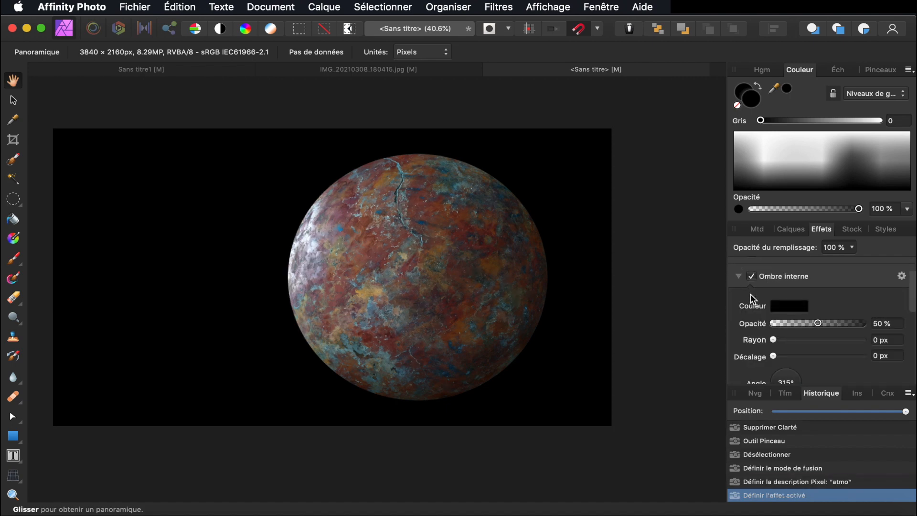
pyautogui.moveTo(818, 323); pyautogui.dragTo(844, 324)
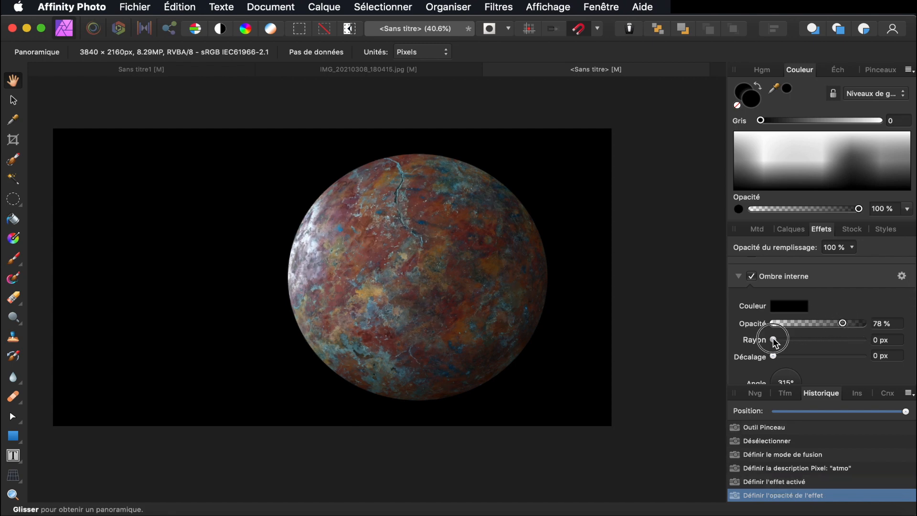
pyautogui.moveTo(775, 341); pyautogui.dragTo(855, 324)
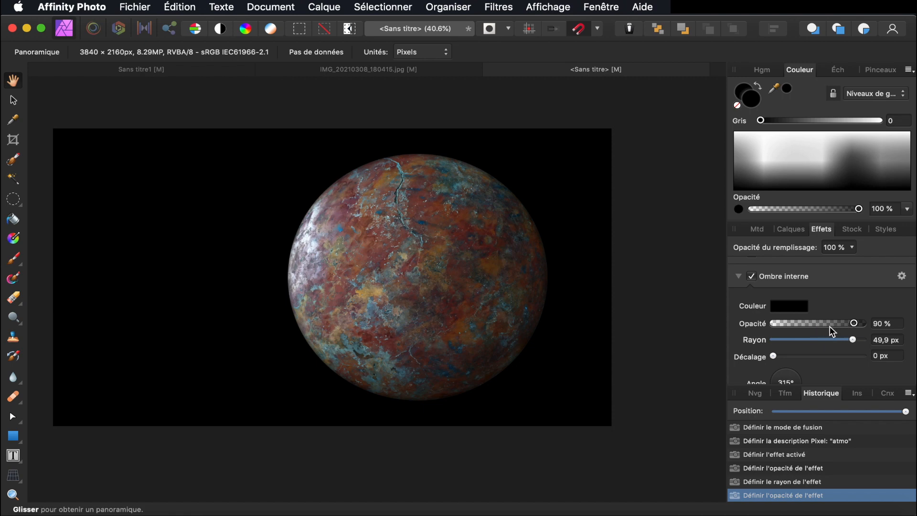
pyautogui.click(739, 277)
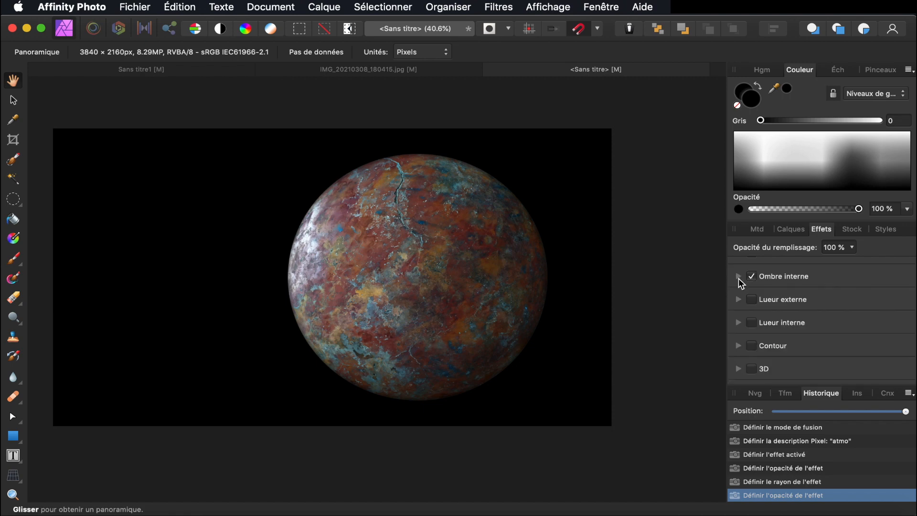
# Enable an outer glow on atmo and make its colour pale blue
pyautogui.click(754, 302)
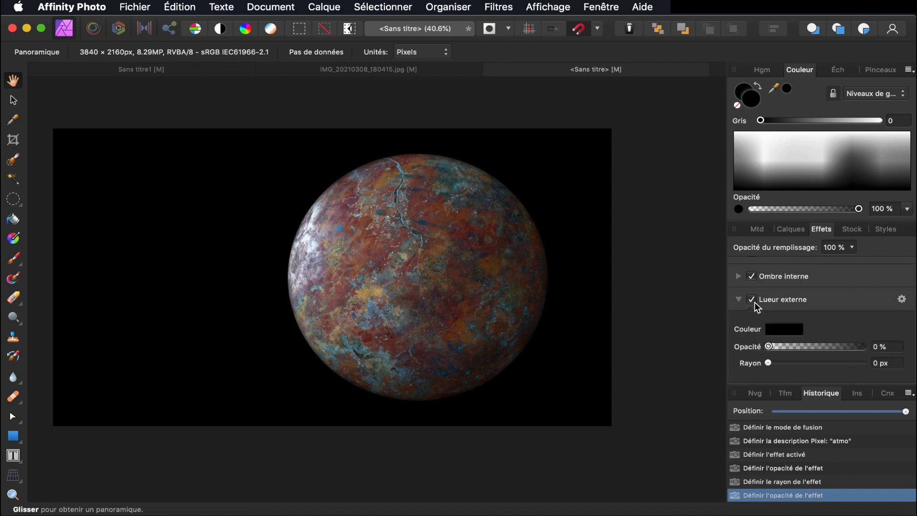
pyautogui.moveTo(768, 364); pyautogui.dragTo(851, 347)
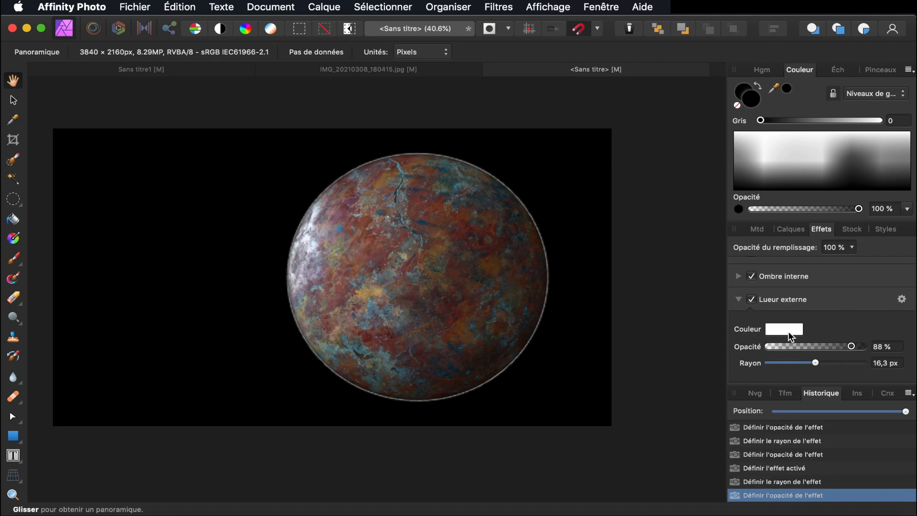
pyautogui.click(788, 332)
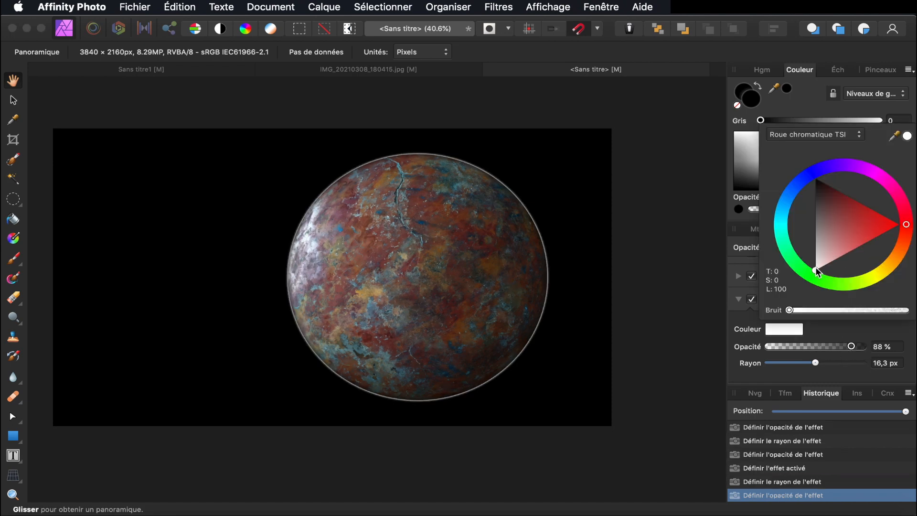
pyautogui.moveTo(815, 267)
pyautogui.mouseDown()
pyautogui.moveTo(782, 242)
pyautogui.moveTo(800, 291)
pyautogui.mouseUp()
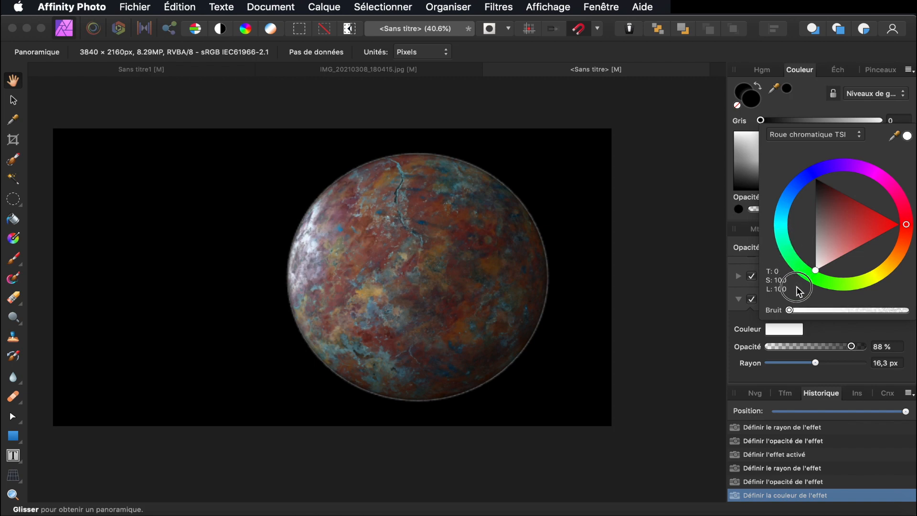
pyautogui.click(899, 226)
pyautogui.moveTo(903, 227); pyautogui.dragTo(903, 207)
pyautogui.click(802, 185)
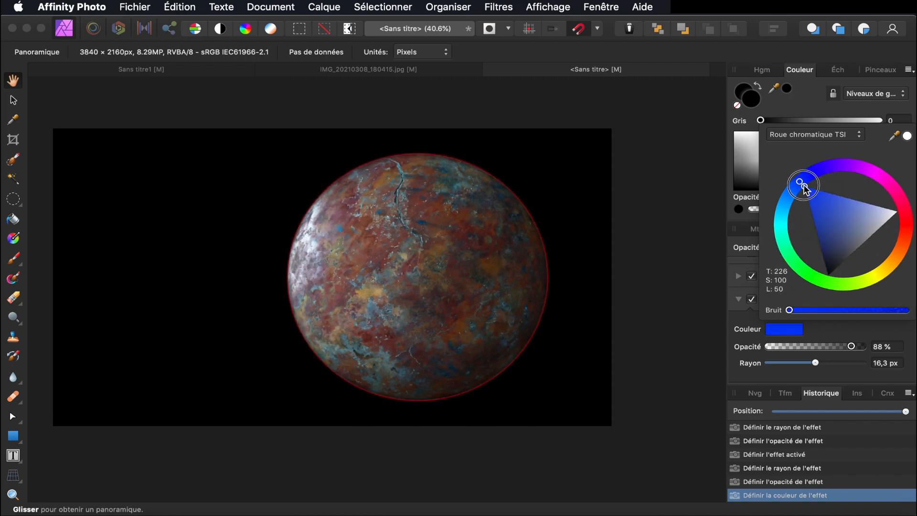
pyautogui.moveTo(808, 190)
pyautogui.mouseDown()
pyautogui.moveTo(855, 216)
pyautogui.moveTo(879, 211)
pyautogui.moveTo(869, 217)
pyautogui.mouseUp()
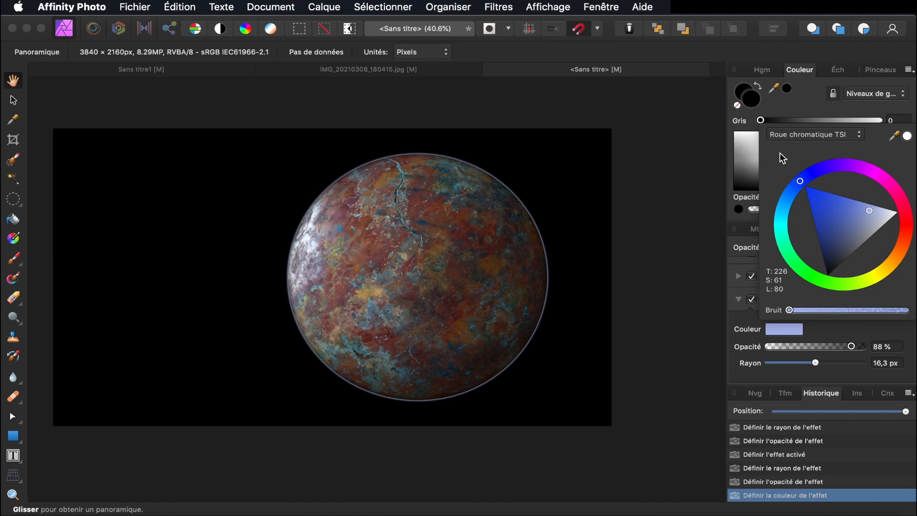
pyautogui.click(826, 327)
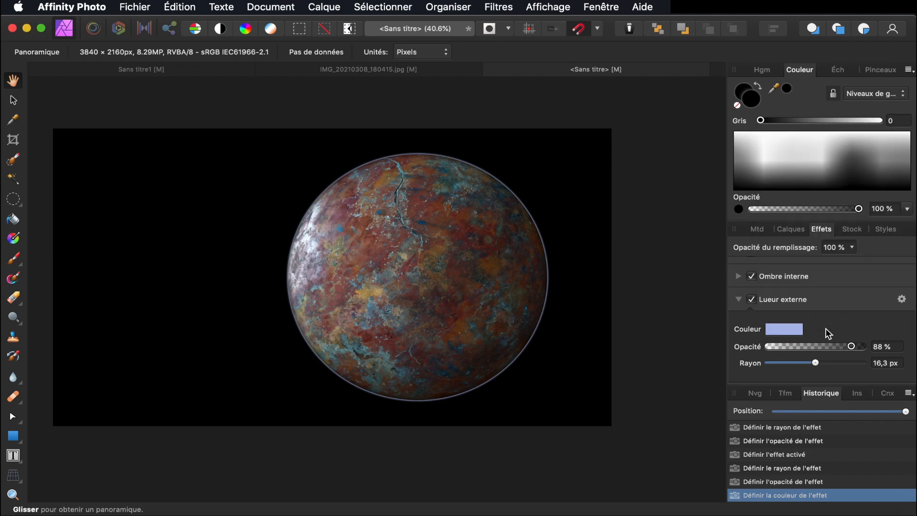
# Set the outer glow to about 41 px radius at 87 % opacity, then enable inner glow
pyautogui.moveTo(815, 363); pyautogui.dragTo(844, 366)
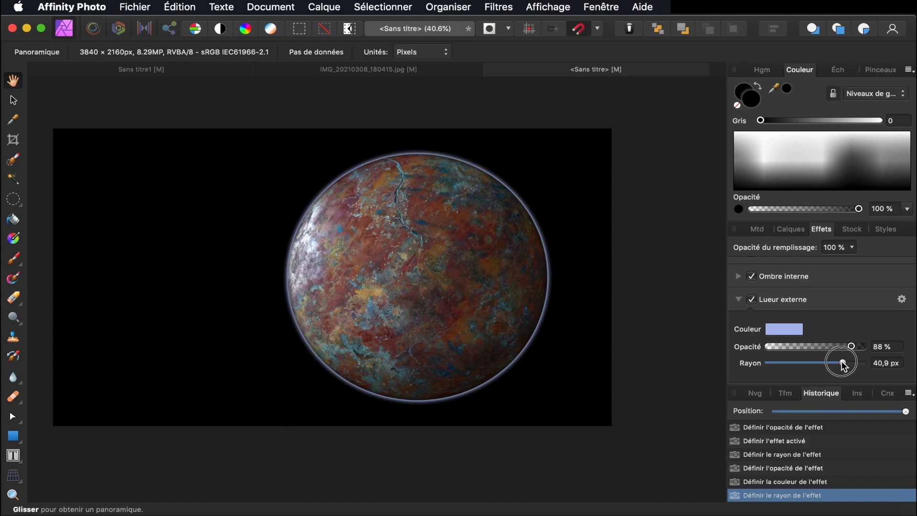
pyautogui.moveTo(852, 346); pyautogui.dragTo(849, 345)
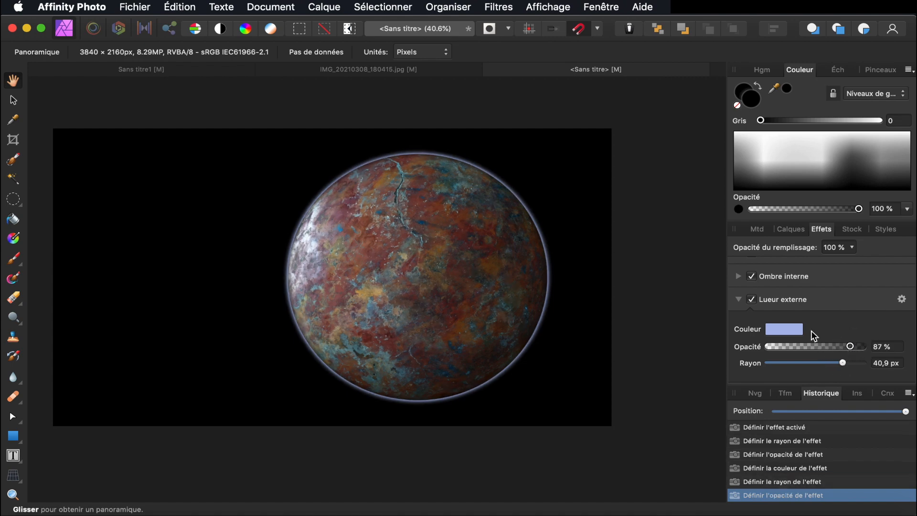
pyautogui.click(740, 300)
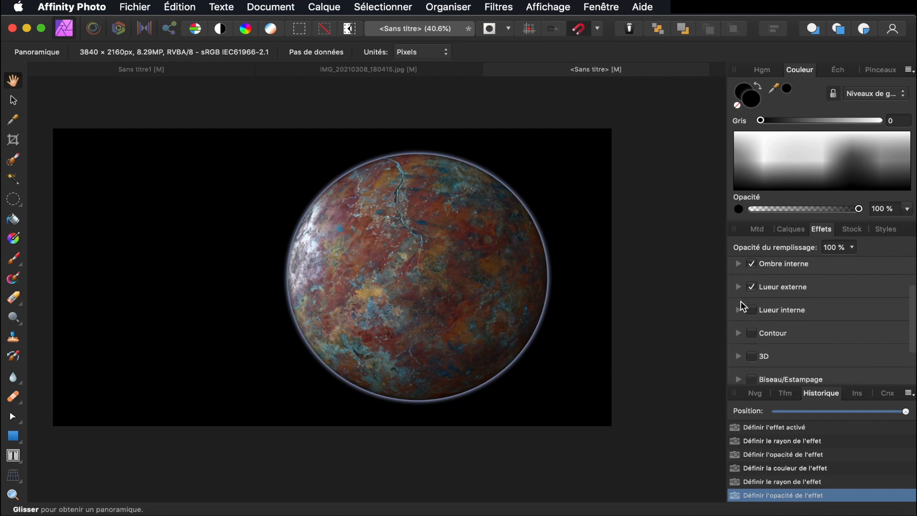
pyautogui.click(752, 306)
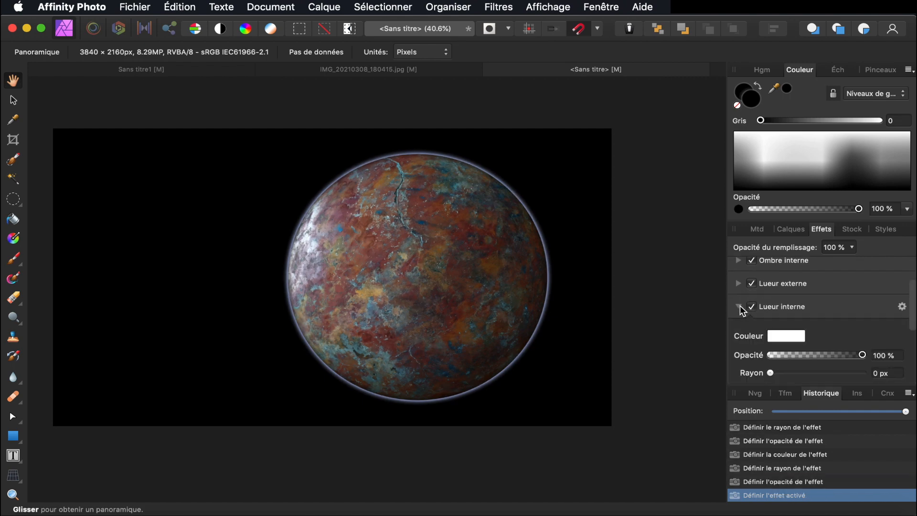
# Change the inner glow colour to light blue
pyautogui.click(791, 337)
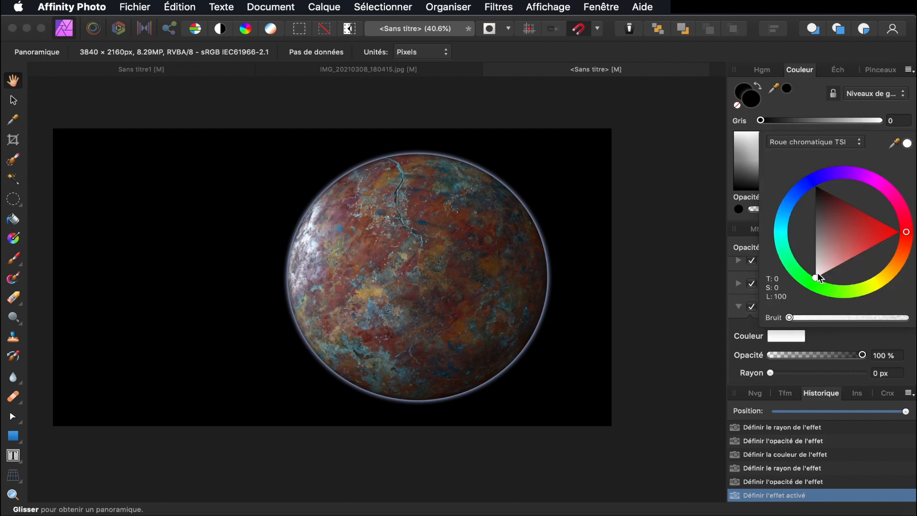
pyautogui.moveTo(907, 234)
pyautogui.mouseDown()
pyautogui.moveTo(870, 205)
pyautogui.moveTo(822, 188)
pyautogui.moveTo(795, 214)
pyautogui.moveTo(845, 208)
pyautogui.mouseUp()
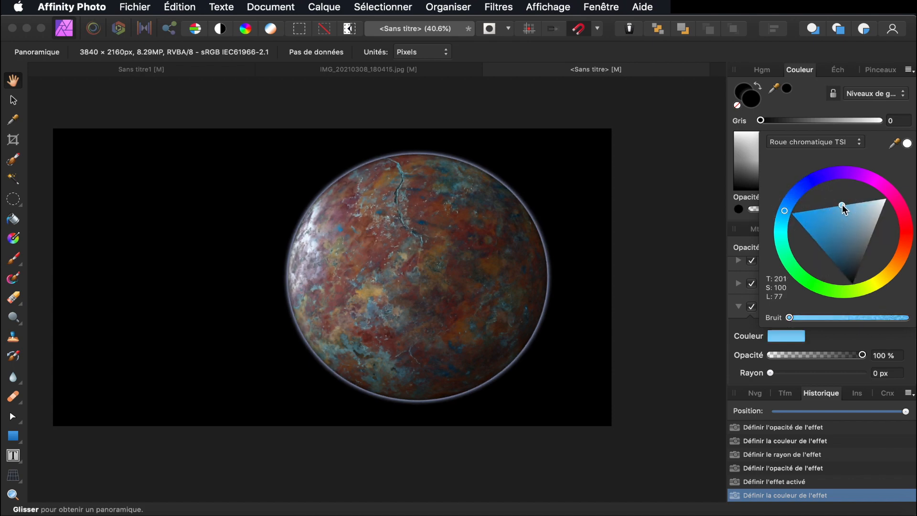
pyautogui.click(741, 221)
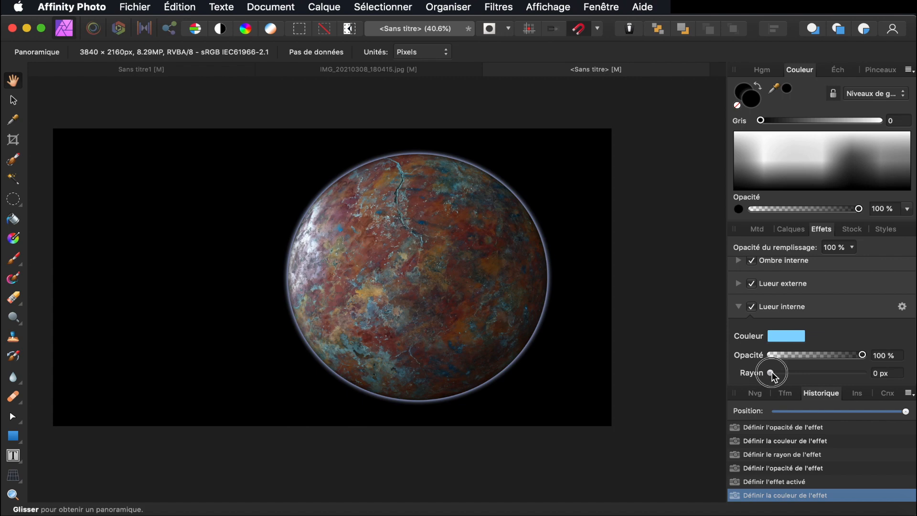
# Give the inner glow a 500 px radius and 50 % opacity
pyautogui.moveTo(772, 373); pyautogui.dragTo(885, 368)
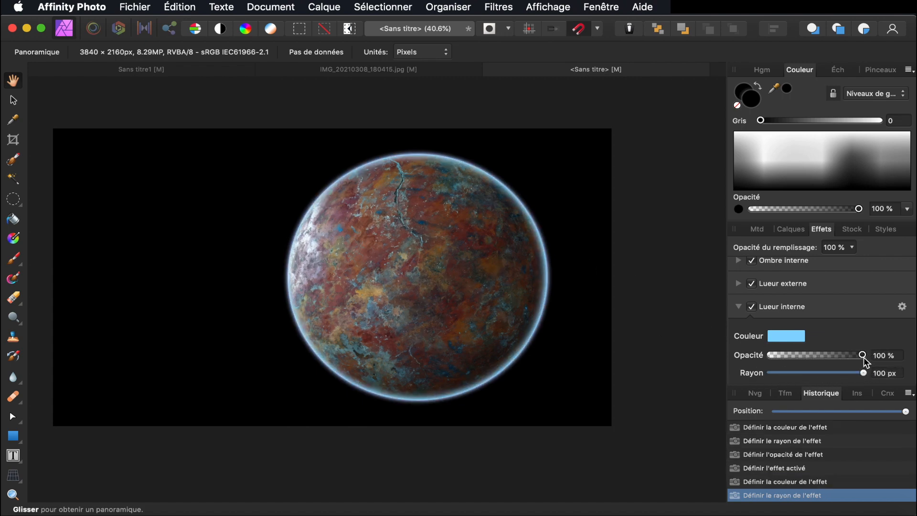
pyautogui.moveTo(865, 358); pyautogui.dragTo(839, 359)
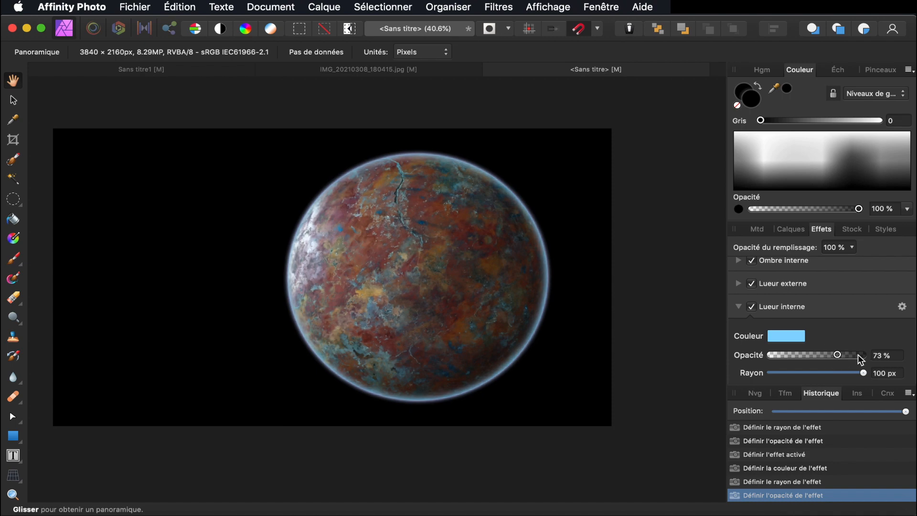
pyautogui.scroll(-3, 854, 367)
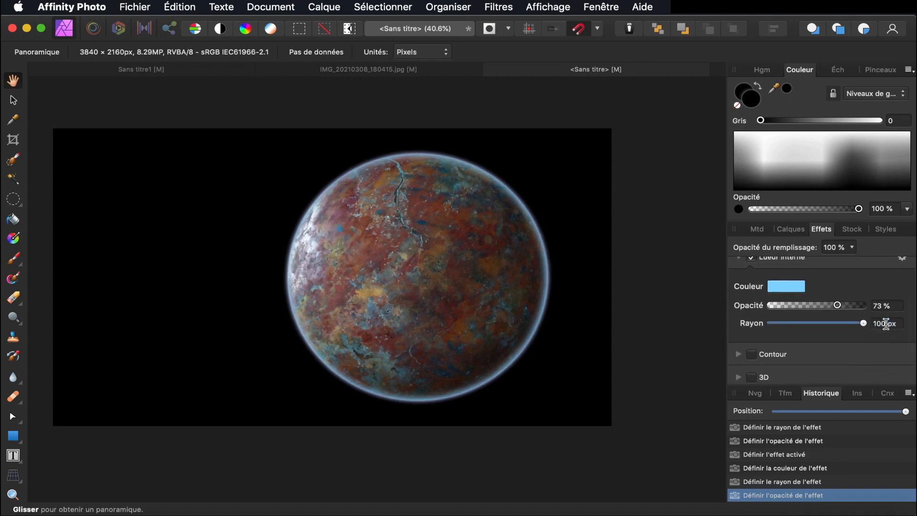
pyautogui.click(887, 324)
pyautogui.press('shift')
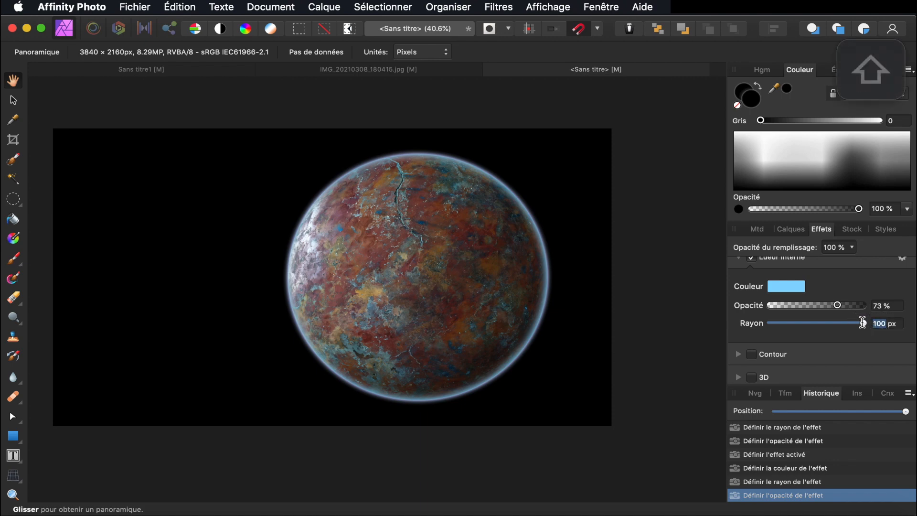
pyautogui.write('5')
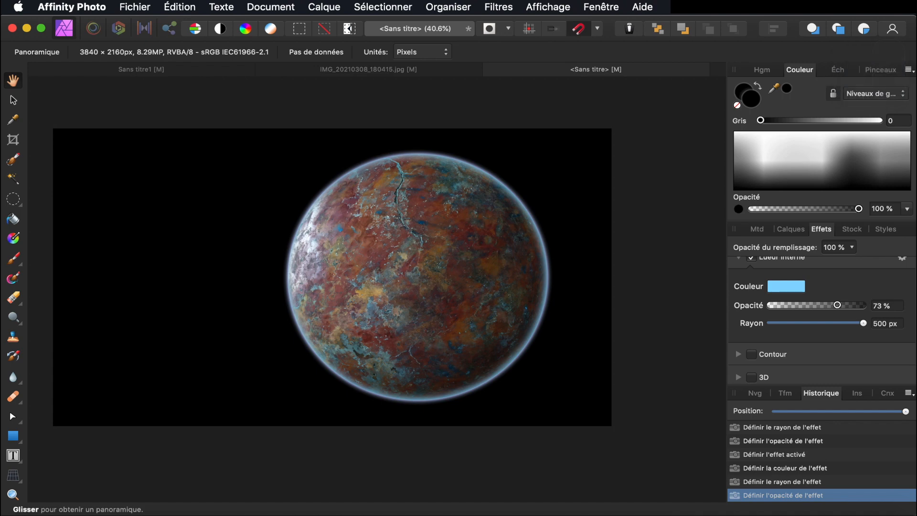
pyautogui.press('Return')
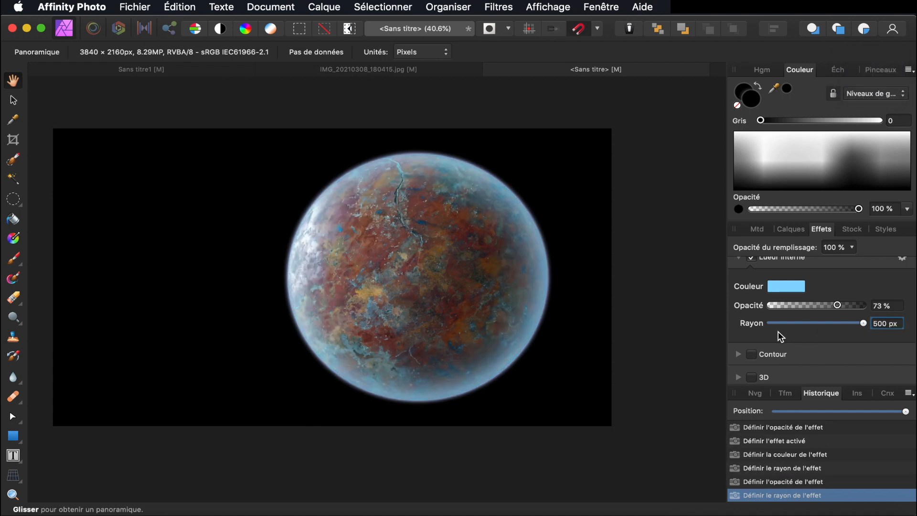
pyautogui.click(839, 306)
pyautogui.moveTo(841, 310); pyautogui.dragTo(821, 310)
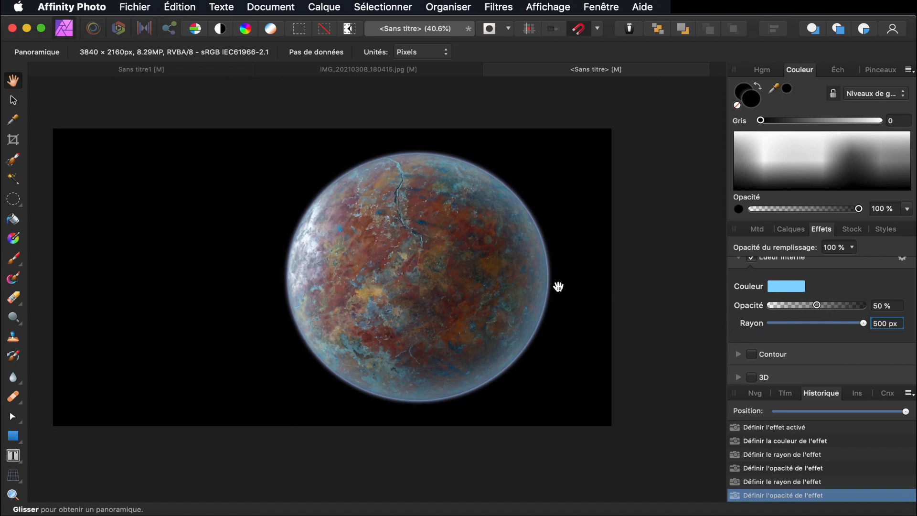
pyautogui.click(793, 230)
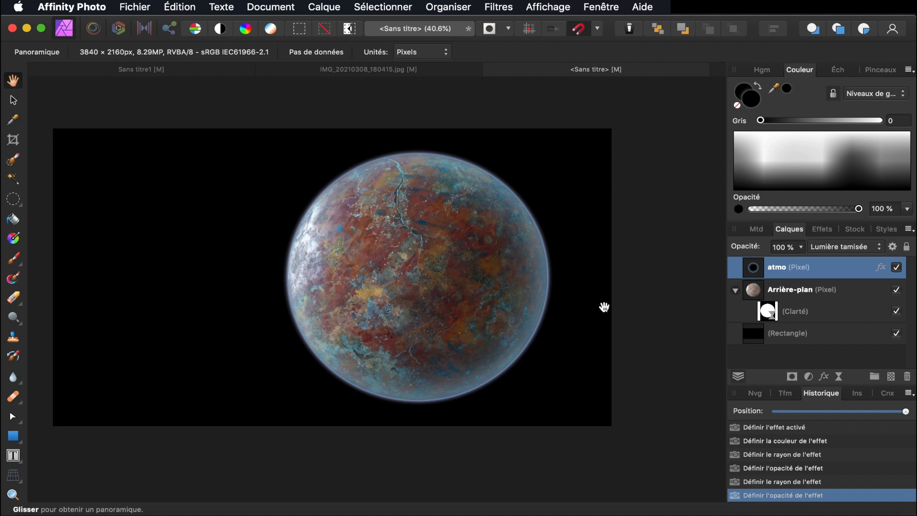
# Duplicate atmo and disable the copy's inner shadow, outer glow and inner glow
pyautogui.rightClick(782, 272)
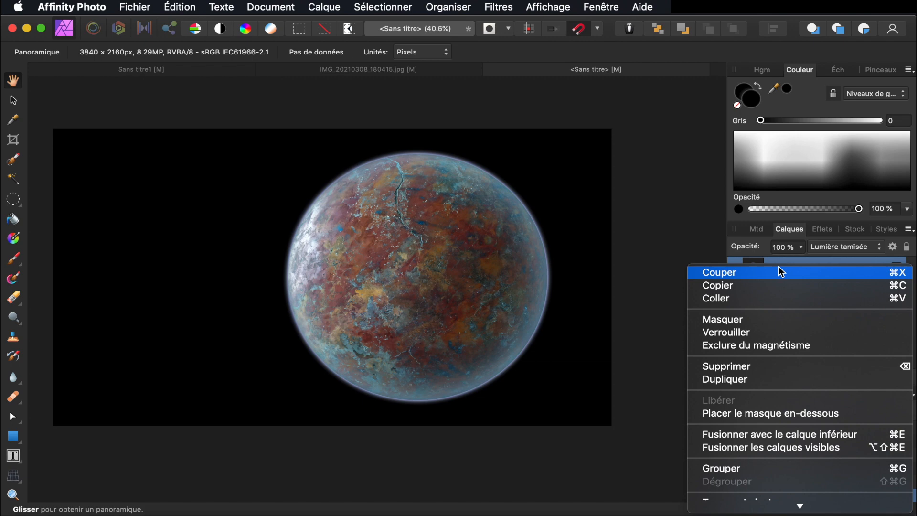
pyautogui.click(756, 380)
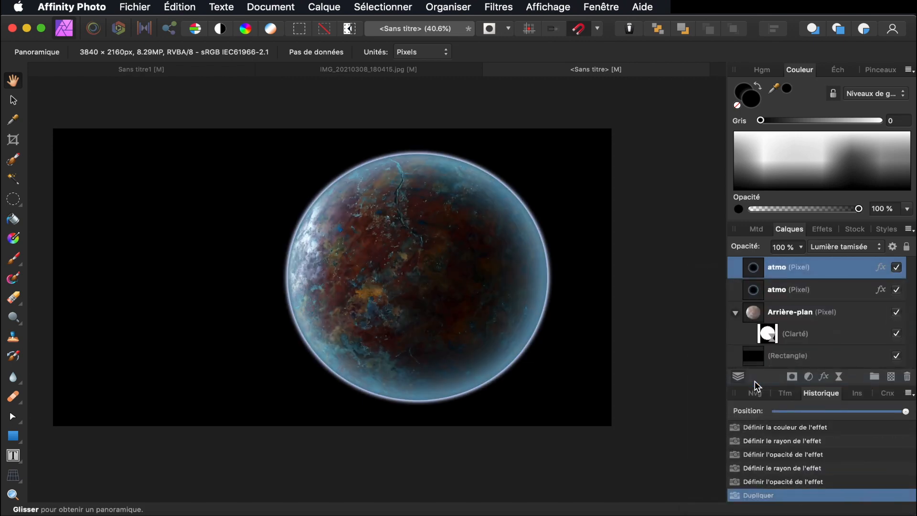
pyautogui.click(824, 229)
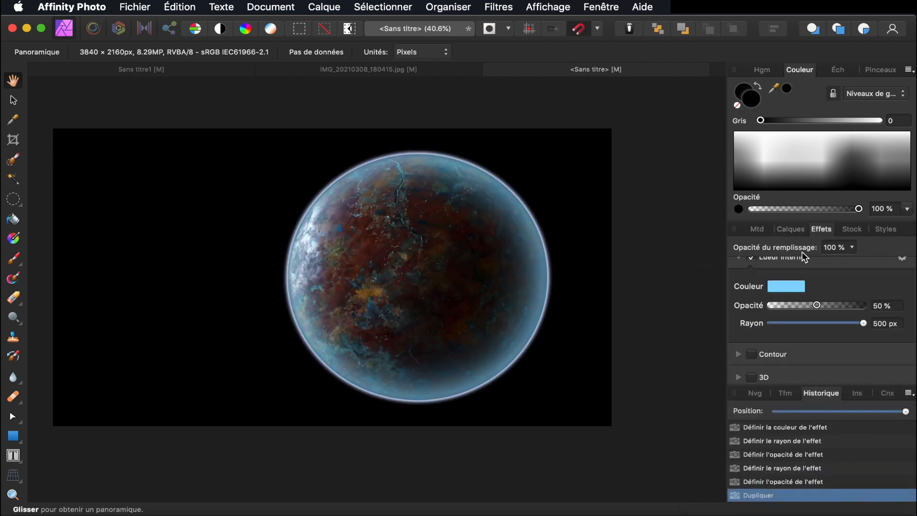
pyautogui.scroll(5, 765, 282)
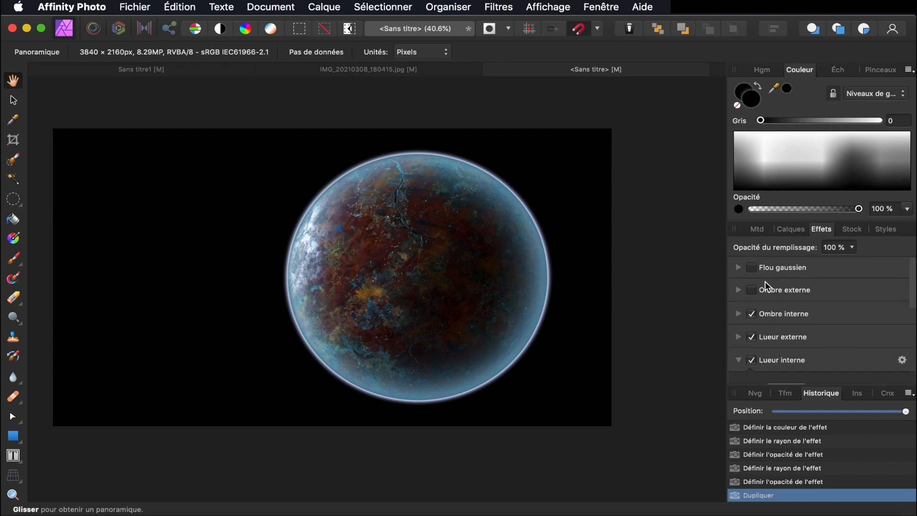
pyautogui.click(752, 314)
pyautogui.click(752, 337)
pyautogui.click(752, 360)
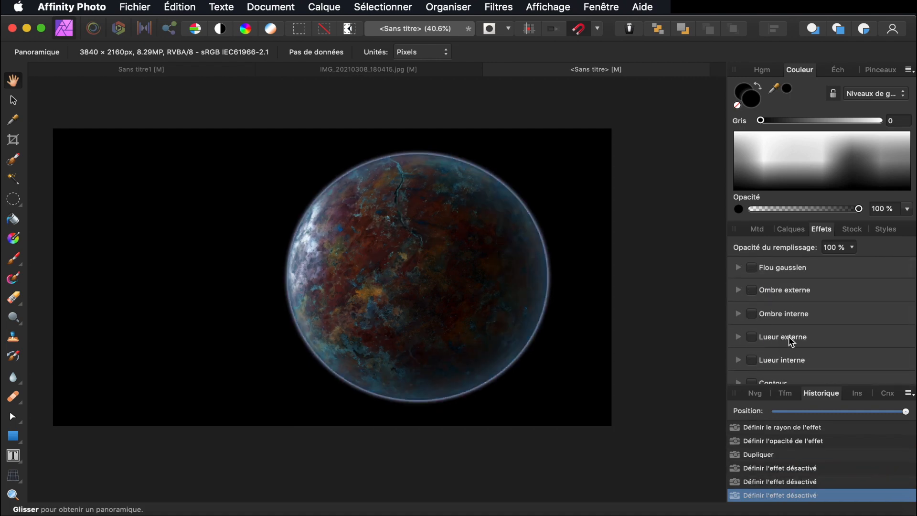
pyautogui.scroll(-1, 790, 336)
pyautogui.scroll(2, 789, 336)
# Set the copy to Normal blend mode with an 89.9 px Gaussian blur
pyautogui.click(794, 231)
pyautogui.click(841, 247)
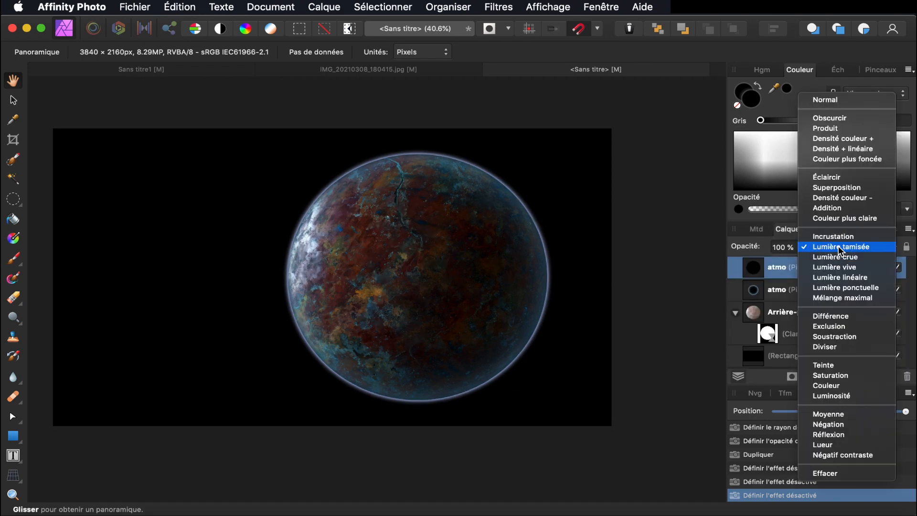
pyautogui.click(831, 99)
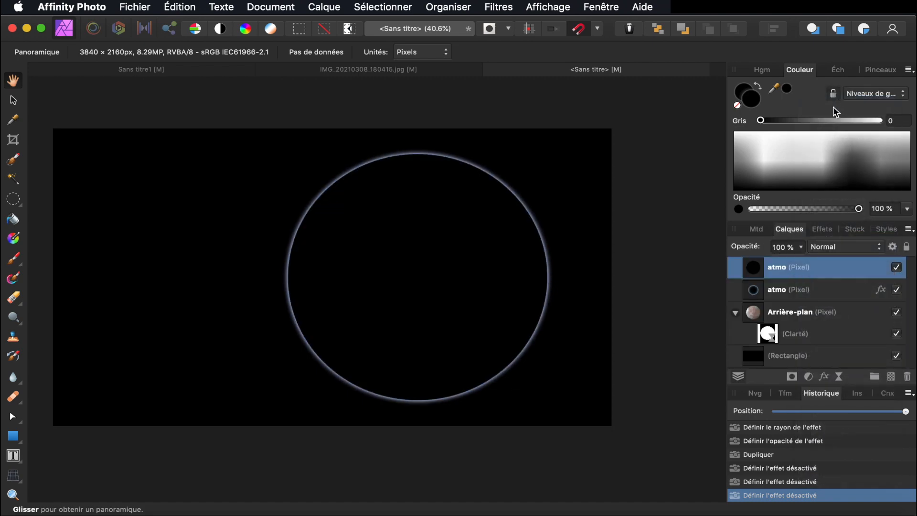
pyautogui.click(829, 231)
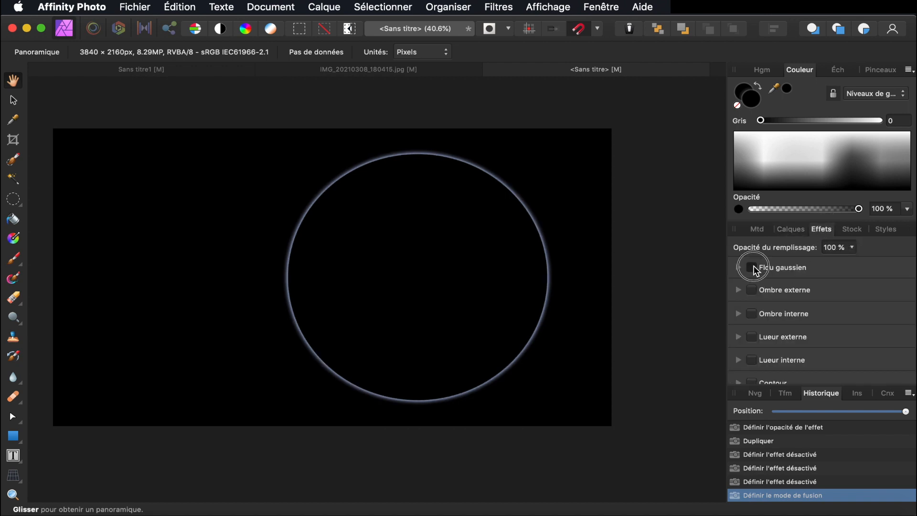
pyautogui.click(752, 267)
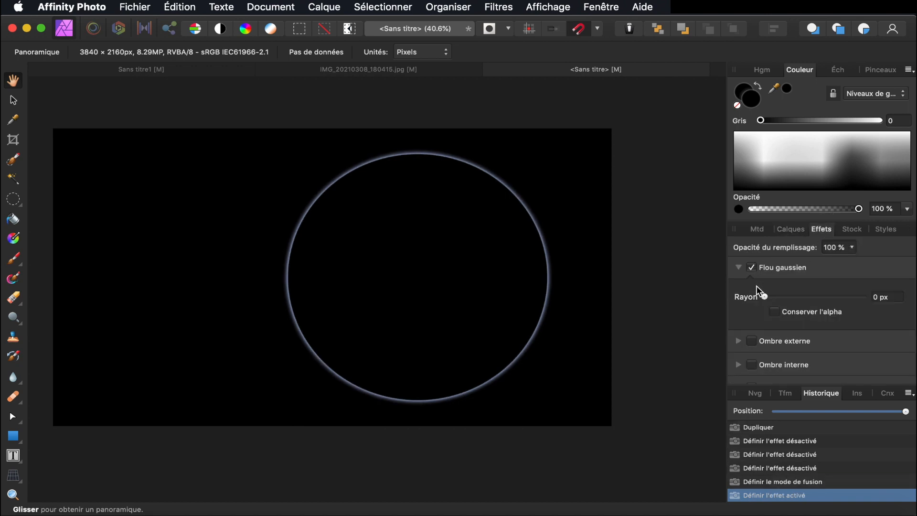
pyautogui.moveTo(764, 297); pyautogui.dragTo(861, 293)
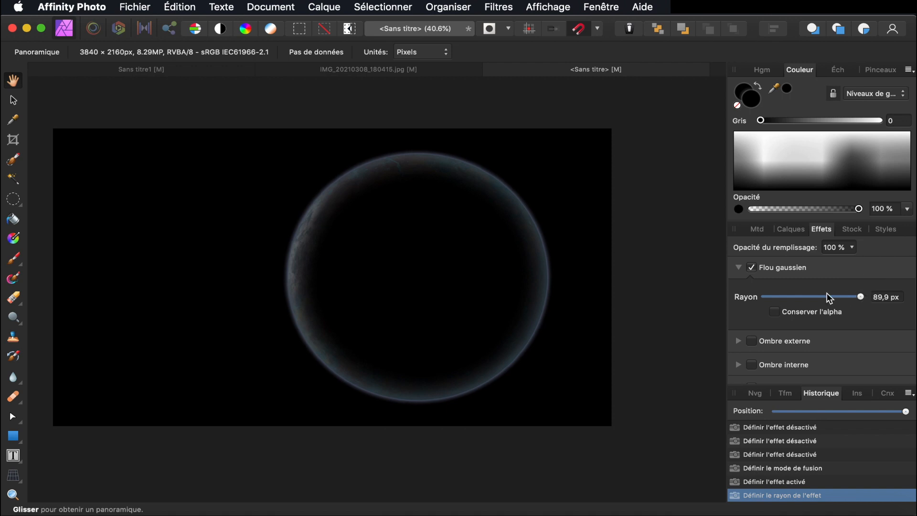
pyautogui.click(22, 102)
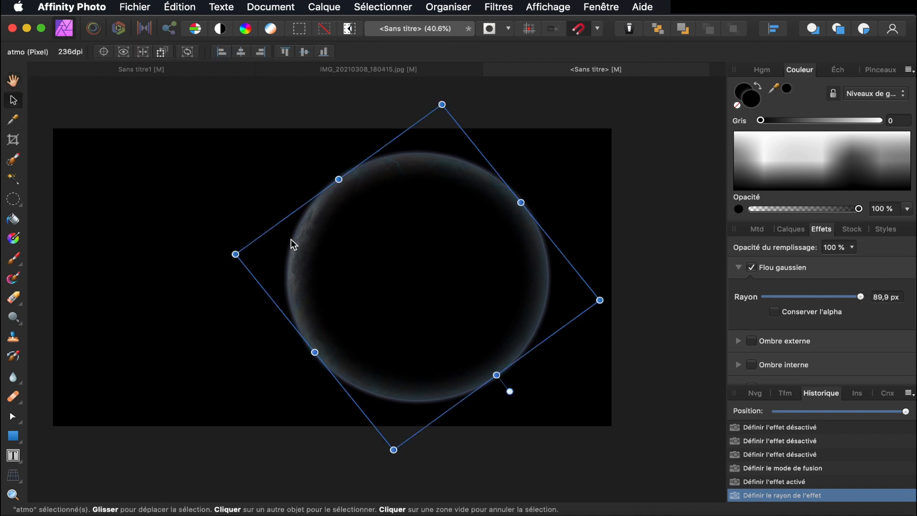
# Enlarge, rotate to about -115° and shift the dark overlay right over the planet
pyautogui.moveTo(443, 259); pyautogui.dragTo(484, 305)
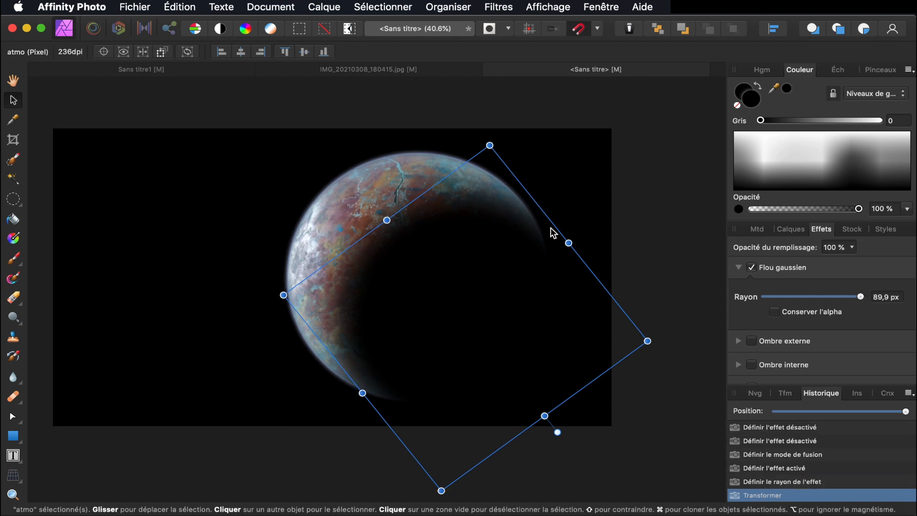
pyautogui.moveTo(569, 242); pyautogui.dragTo(629, 200)
pyautogui.moveTo(529, 279); pyautogui.dragTo(521, 269)
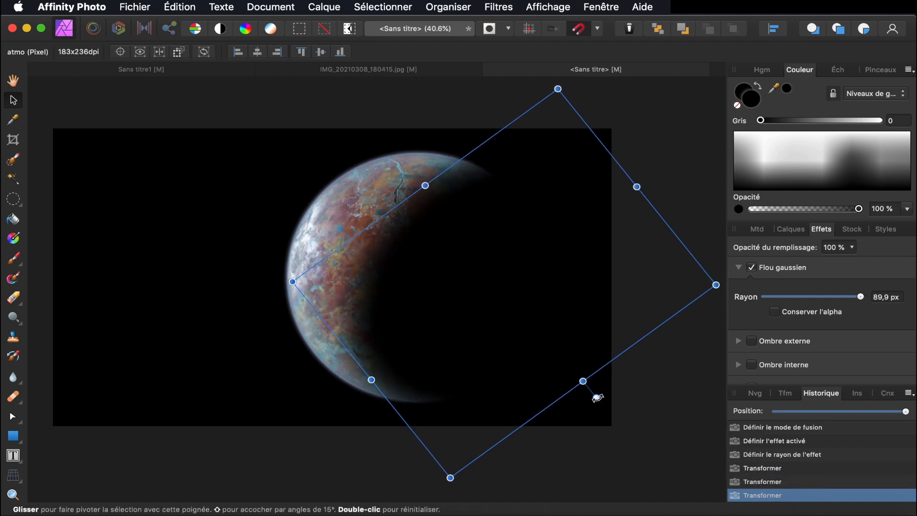
pyautogui.moveTo(597, 400); pyautogui.dragTo(636, 342)
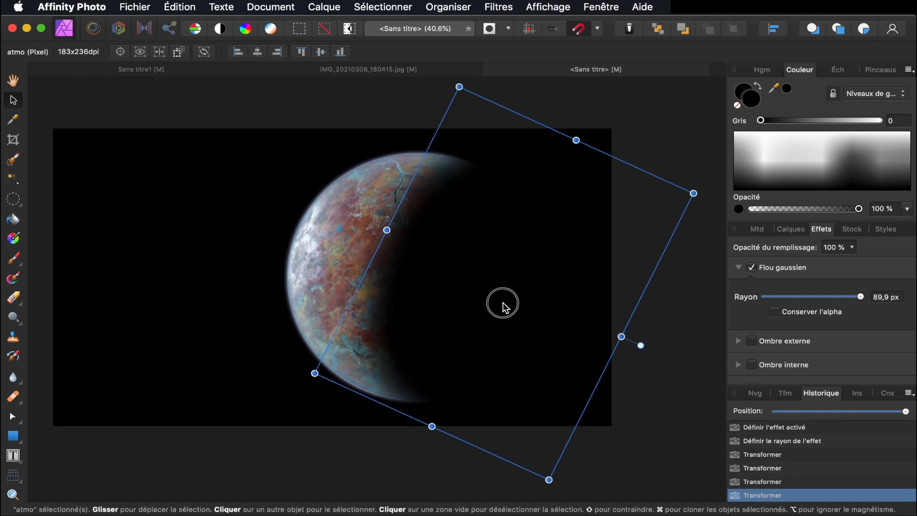
pyautogui.moveTo(503, 303); pyautogui.dragTo(500, 308)
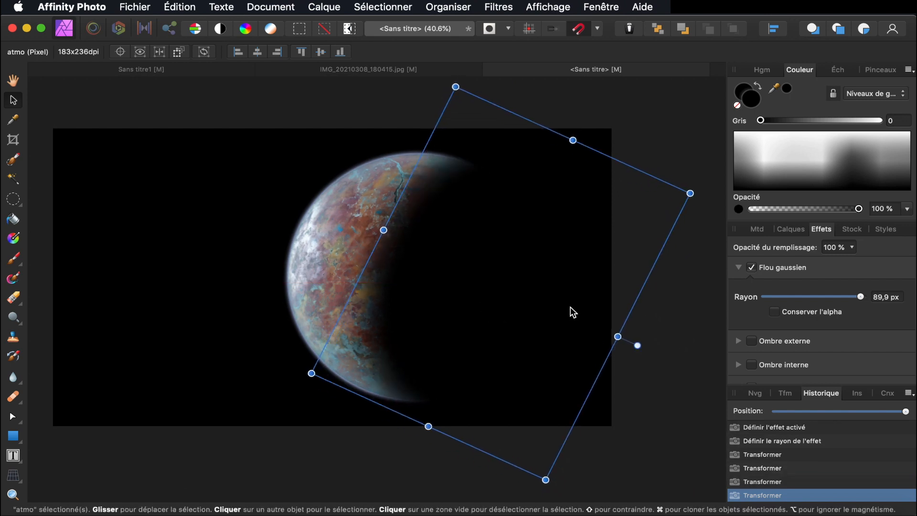
# Lower the dark overlay's layer opacity to 96 %
pyautogui.click(799, 232)
pyautogui.click(802, 248)
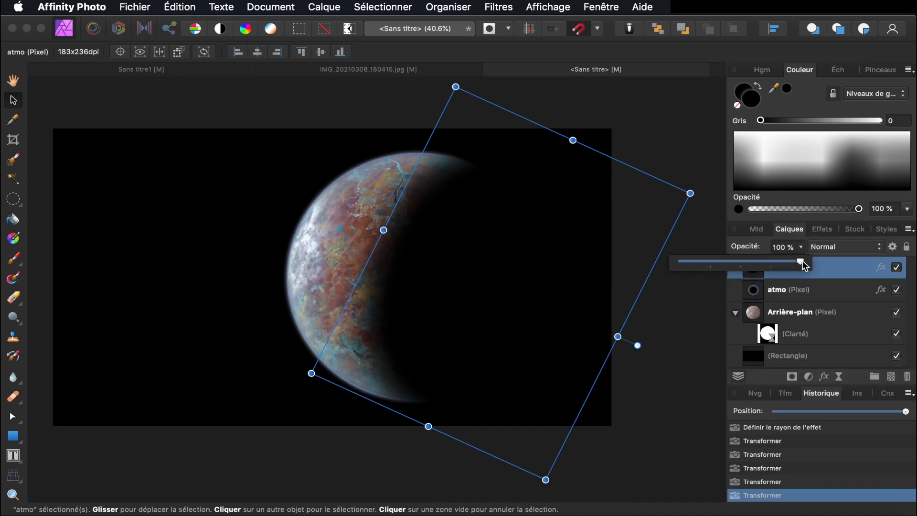
pyautogui.moveTo(801, 263)
pyautogui.mouseDown()
pyautogui.moveTo(784, 267)
pyautogui.moveTo(798, 266)
pyautogui.mouseUp()
pyautogui.moveTo(796, 265); pyautogui.dragTo(796, 268)
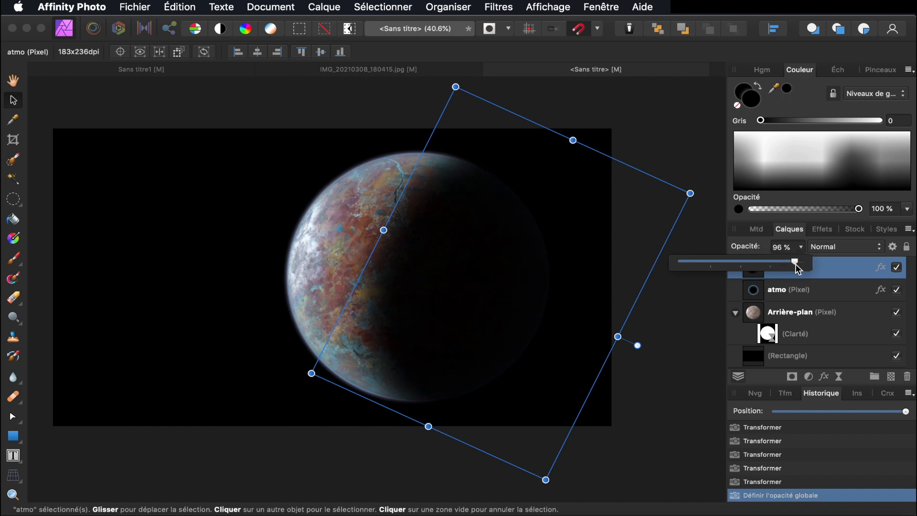
pyautogui.click(686, 302)
pyautogui.click(686, 302)
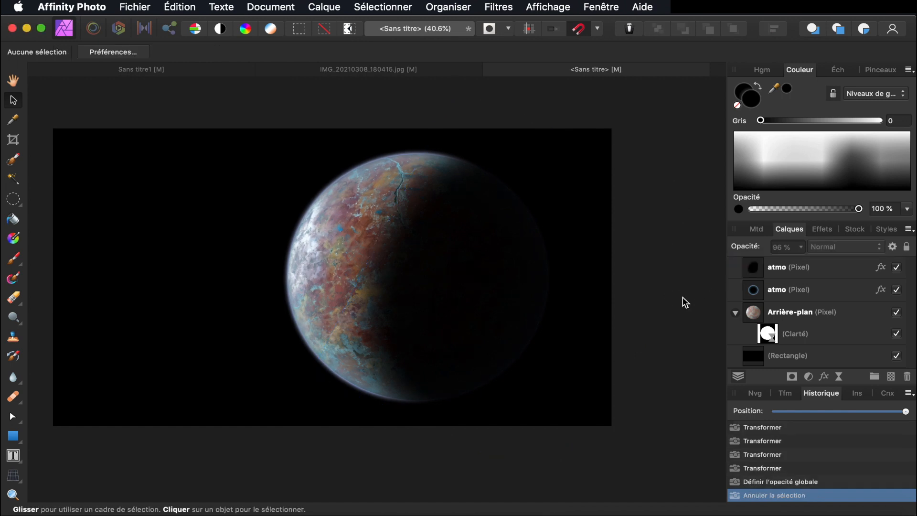
# Add an HSL adjustment on Arrière-plan: hue 0.8°, saturation 28 %, luminosity -5 %
pyautogui.click(373, 272)
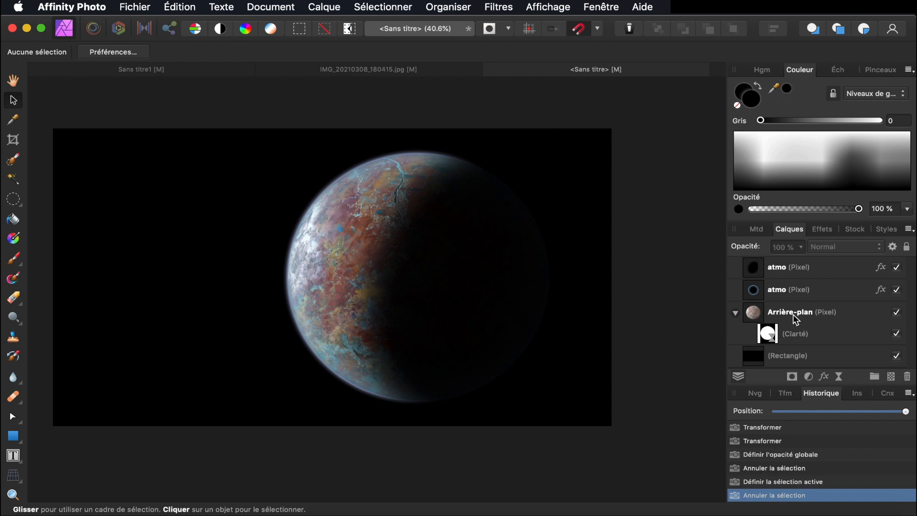
pyautogui.click(789, 314)
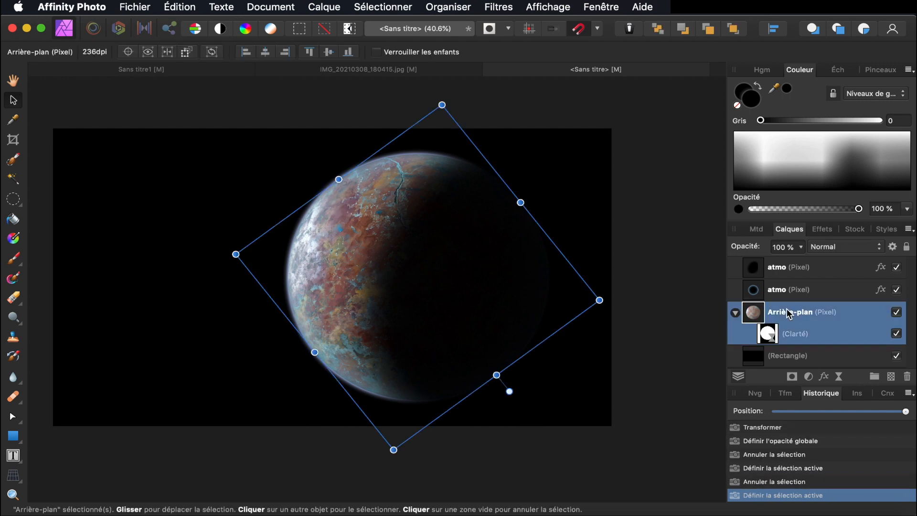
pyautogui.click(810, 377)
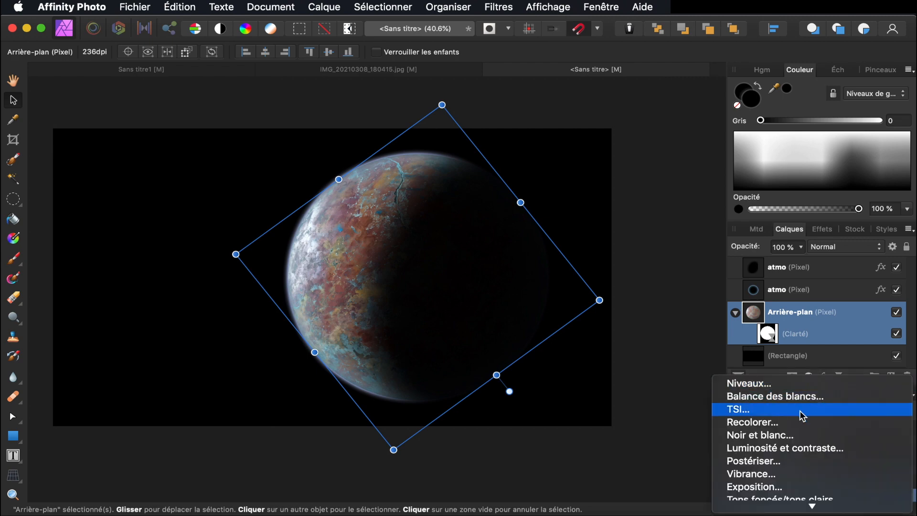
pyautogui.click(802, 411)
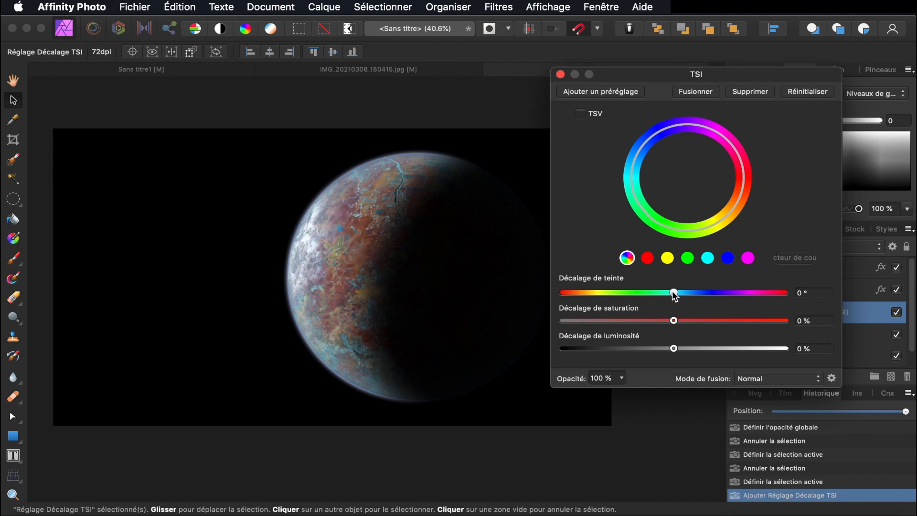
pyautogui.moveTo(676, 295); pyautogui.dragTo(670, 351)
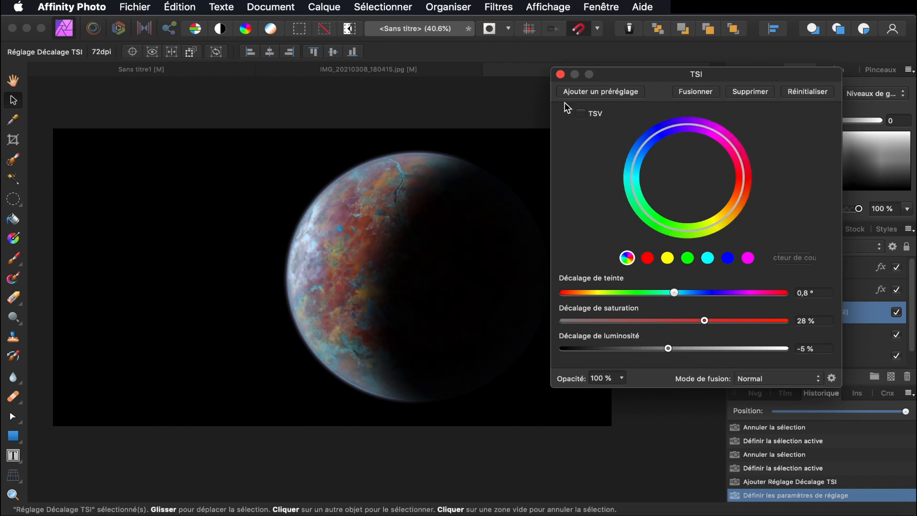
pyautogui.click(561, 74)
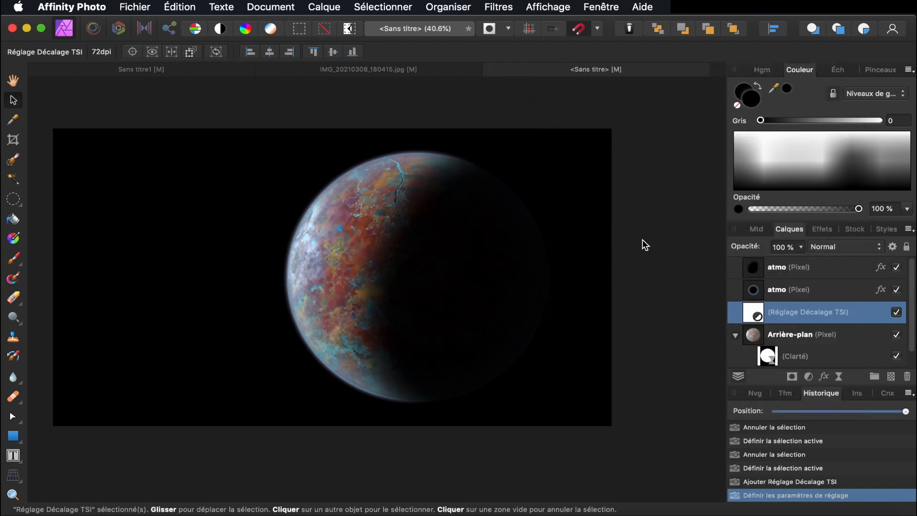
# Group Arrière-plan through the top atmo layer and name the group 'planete'
pyautogui.scroll(2, 643, 240)
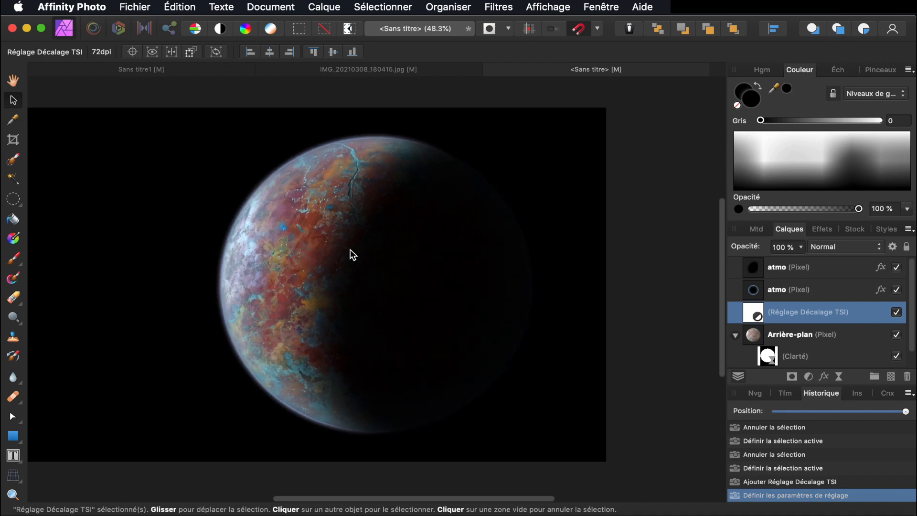
pyautogui.scroll(5, 351, 250)
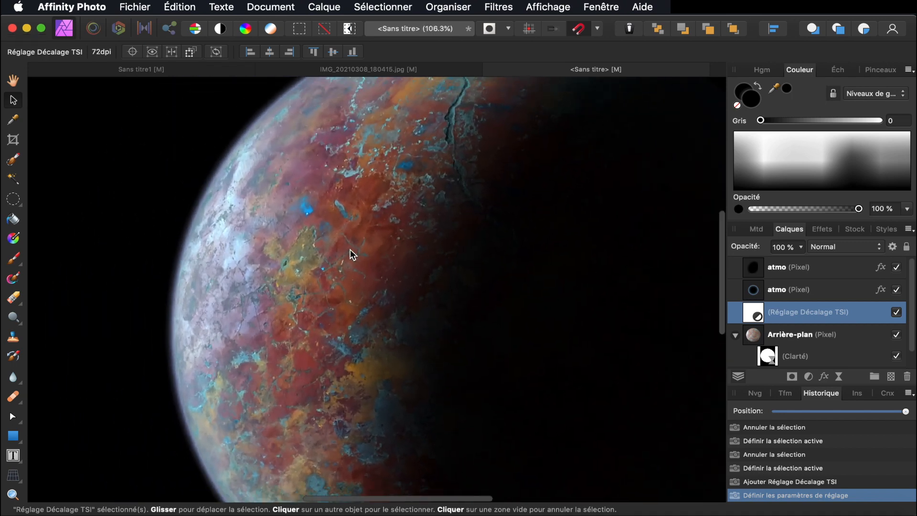
pyautogui.scroll(-6, 350, 249)
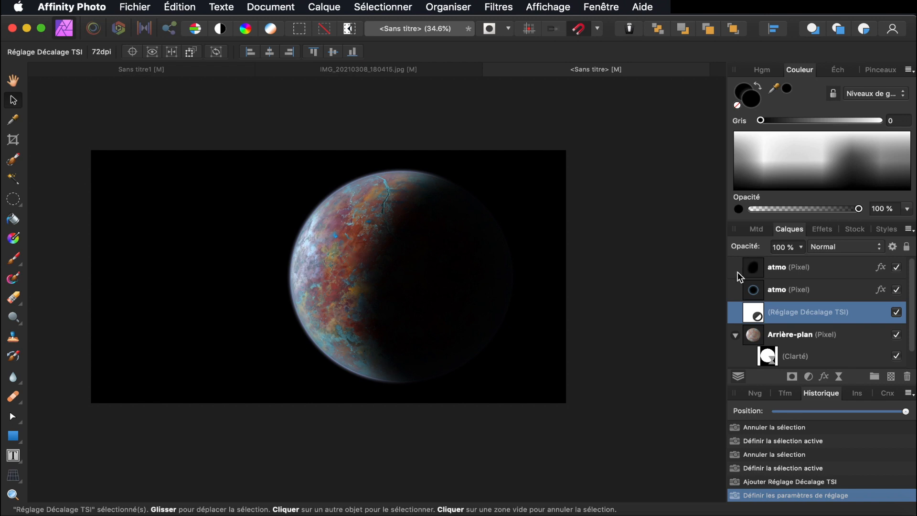
pyautogui.click(807, 341)
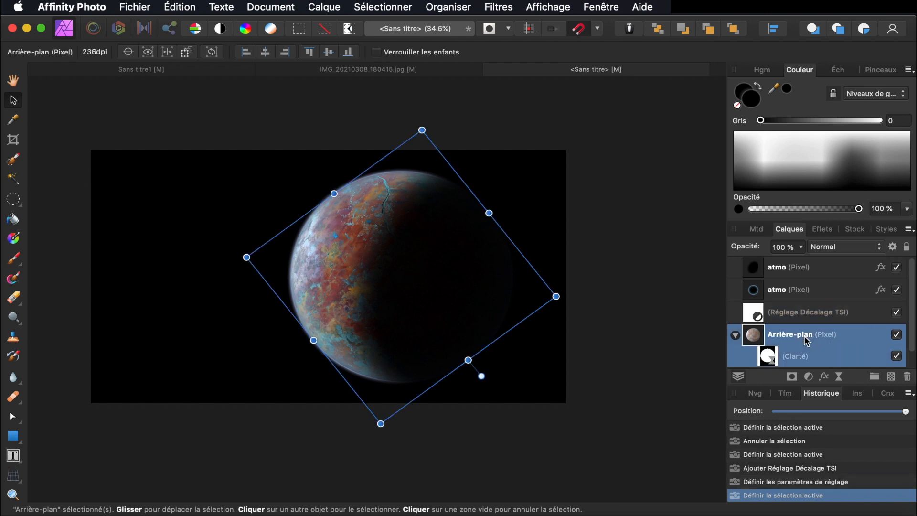
pyautogui.keyDown('shift'); pyautogui.click(779, 270); pyautogui.keyUp('shift')
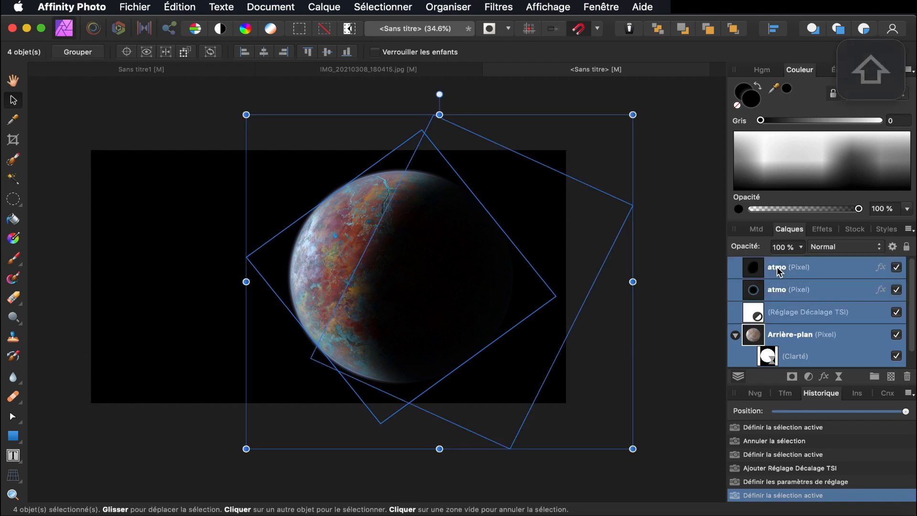
pyautogui.press('super+g')
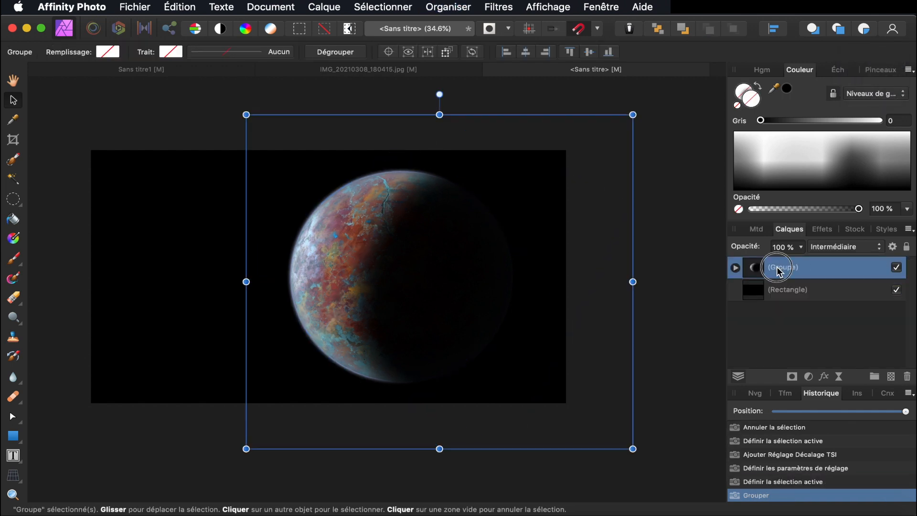
pyautogui.doubleClick(764, 267)
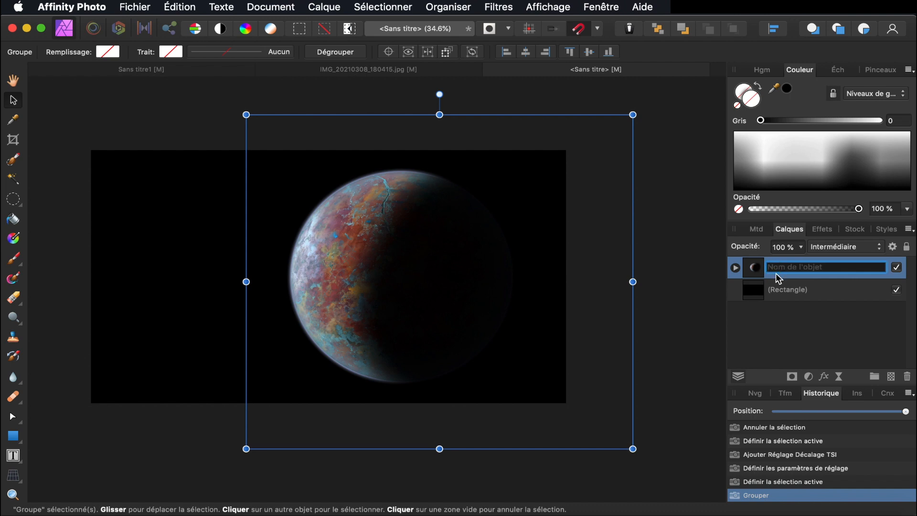
pyautogui.write('planete')
pyautogui.press('Return')
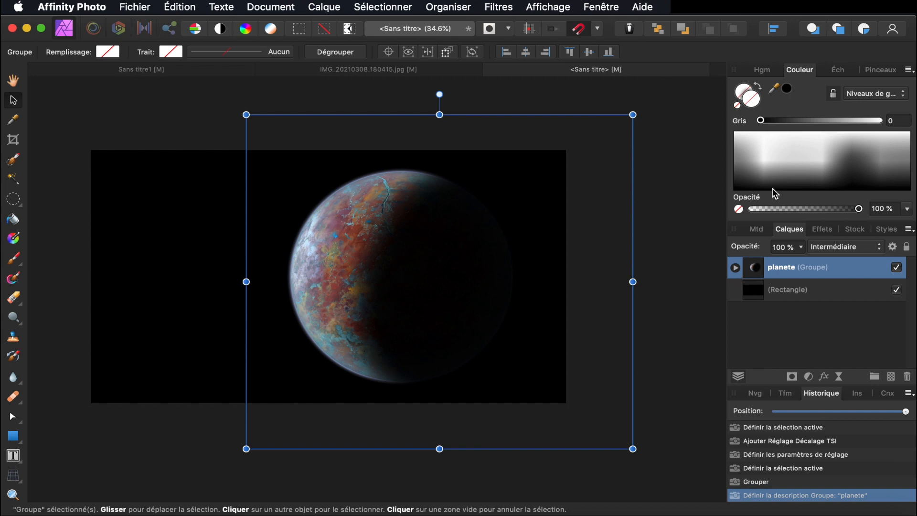
# Shrink the planete group slightly and move it up and right
pyautogui.moveTo(633, 115); pyautogui.dragTo(567, 172)
pyautogui.moveTo(475, 216); pyautogui.dragTo(500, 191)
pyautogui.moveTo(609, 166); pyautogui.dragTo(608, 166)
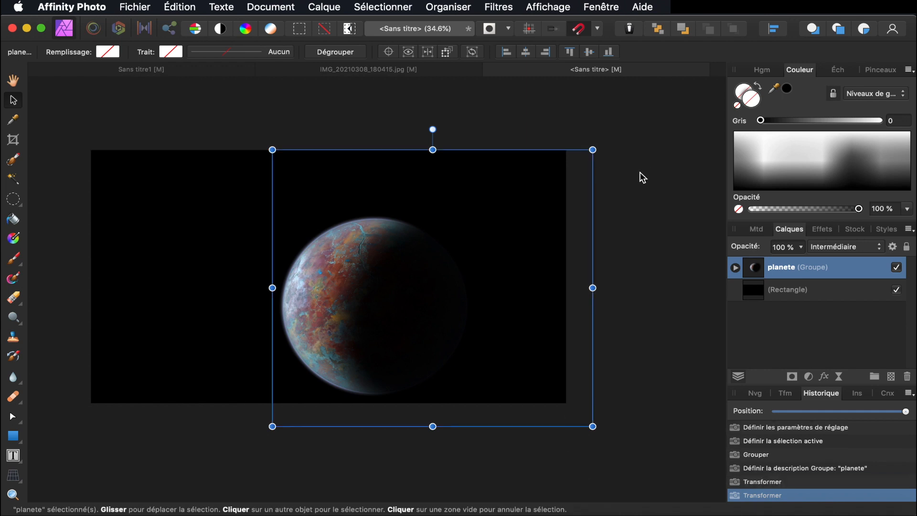